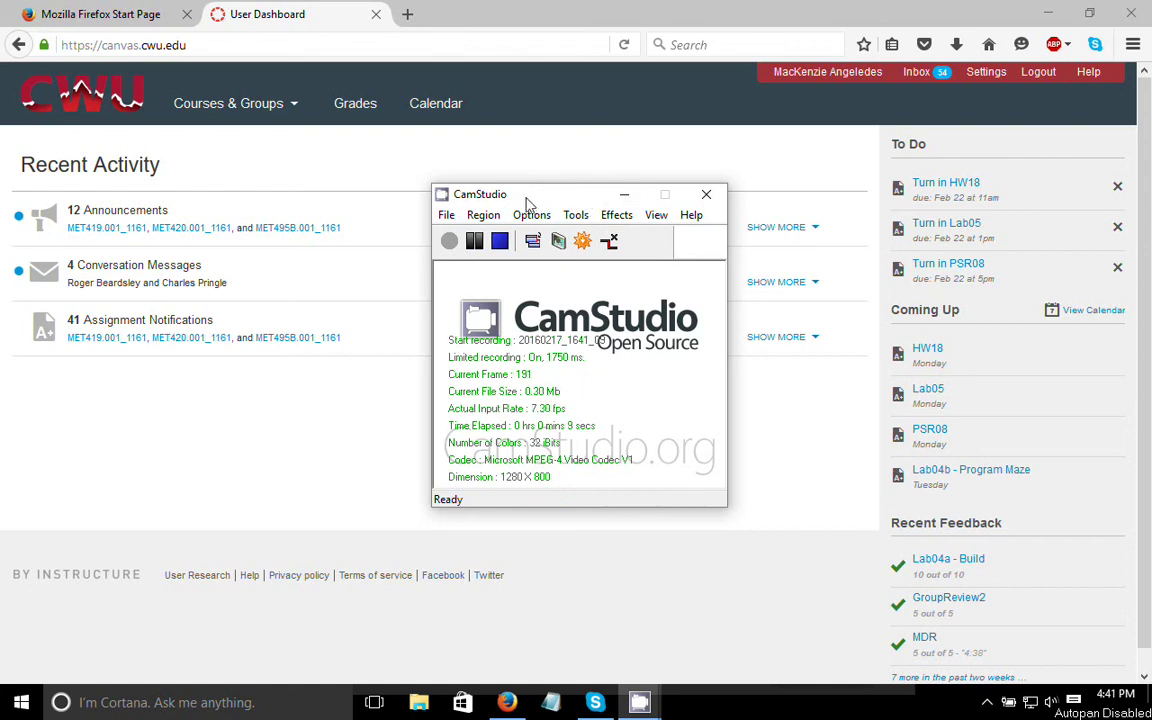
{"action": "left_click_drag", "start_coordinate": [542, 203], "coordinate": [752, 272]}
{"action": "left_click", "coordinate": [494, 211]}
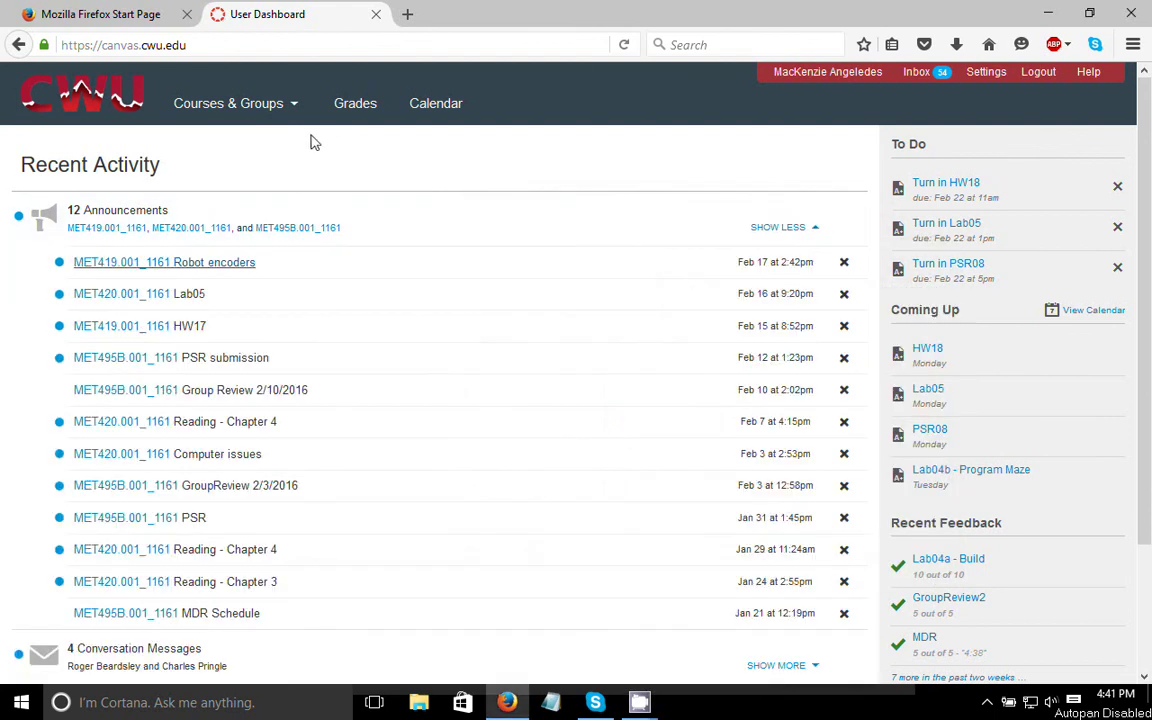
- Open the Finite Element Analysis course's modules and follow the Student Download for Simulation Mechanical resource link
{"action": "left_click", "coordinate": [265, 106]}
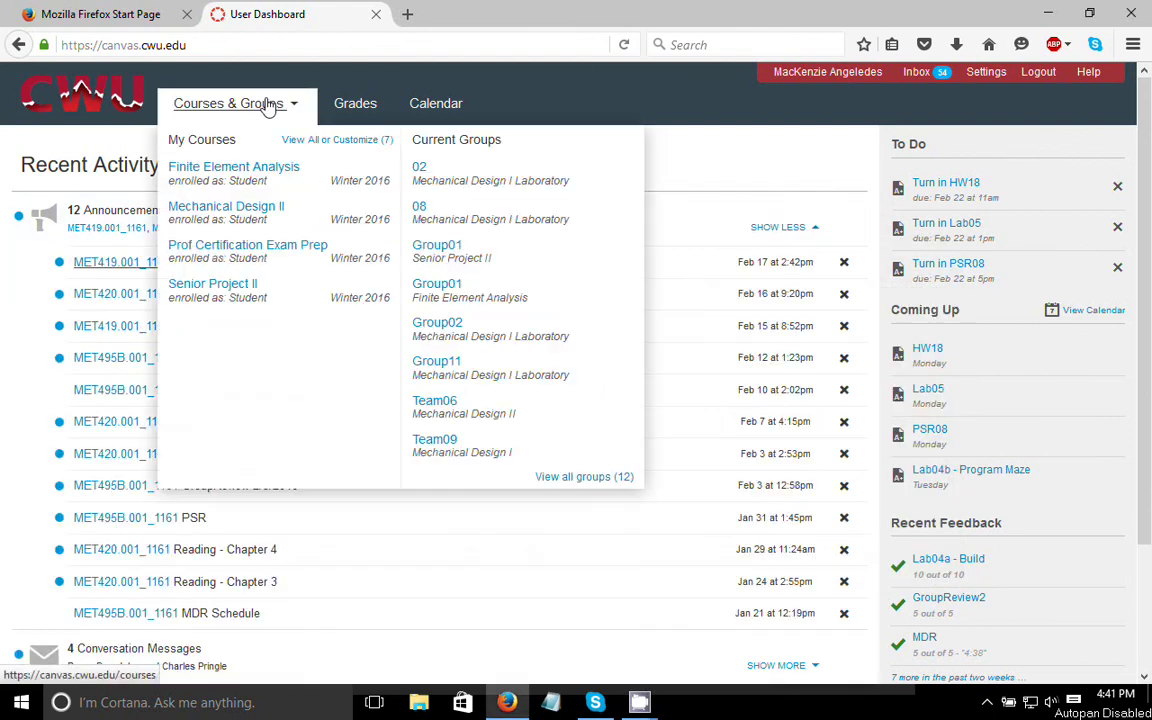
{"action": "left_click", "coordinate": [257, 170]}
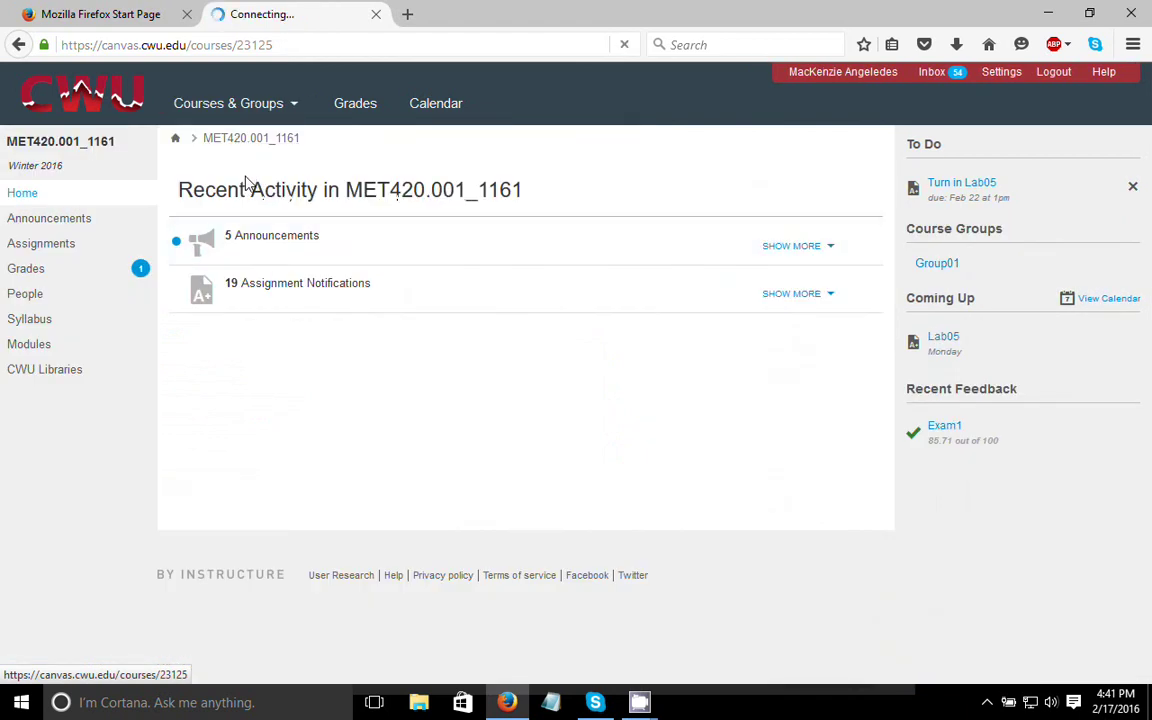
{"action": "left_click", "coordinate": [31, 344]}
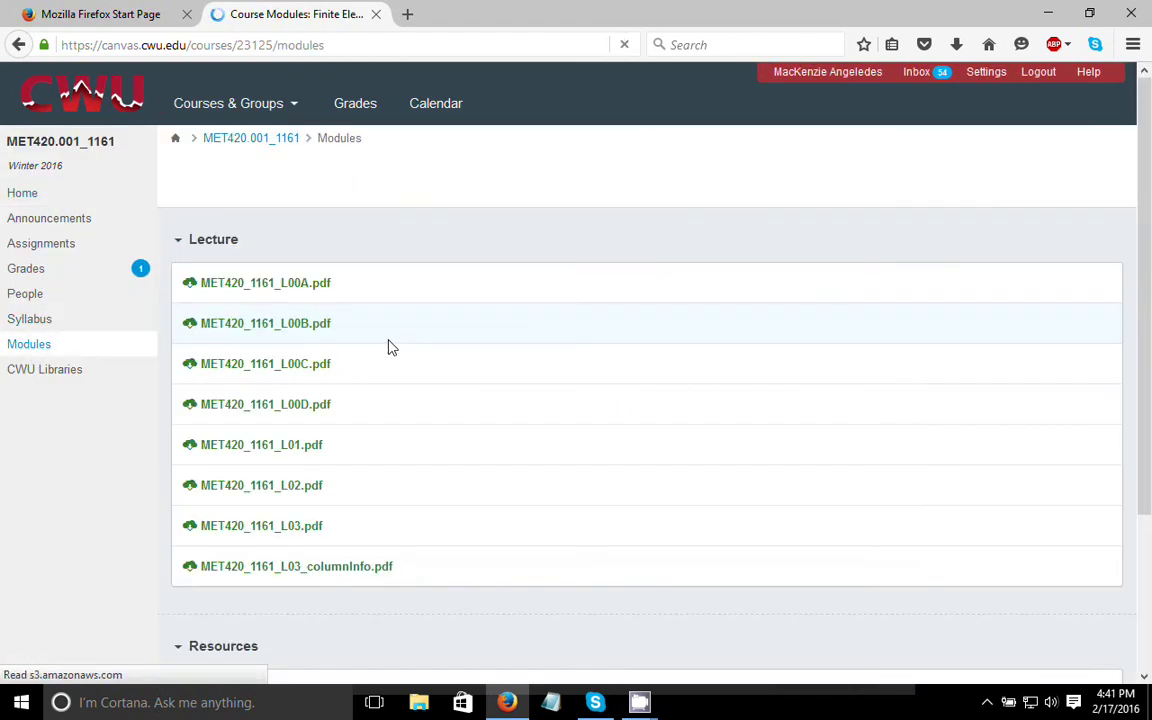
{"action": "scroll", "coordinate": [390, 350], "scroll_direction": "down", "scroll_amount": 2}
{"action": "scroll", "coordinate": [378, 355], "scroll_direction": "down", "scroll_amount": 2}
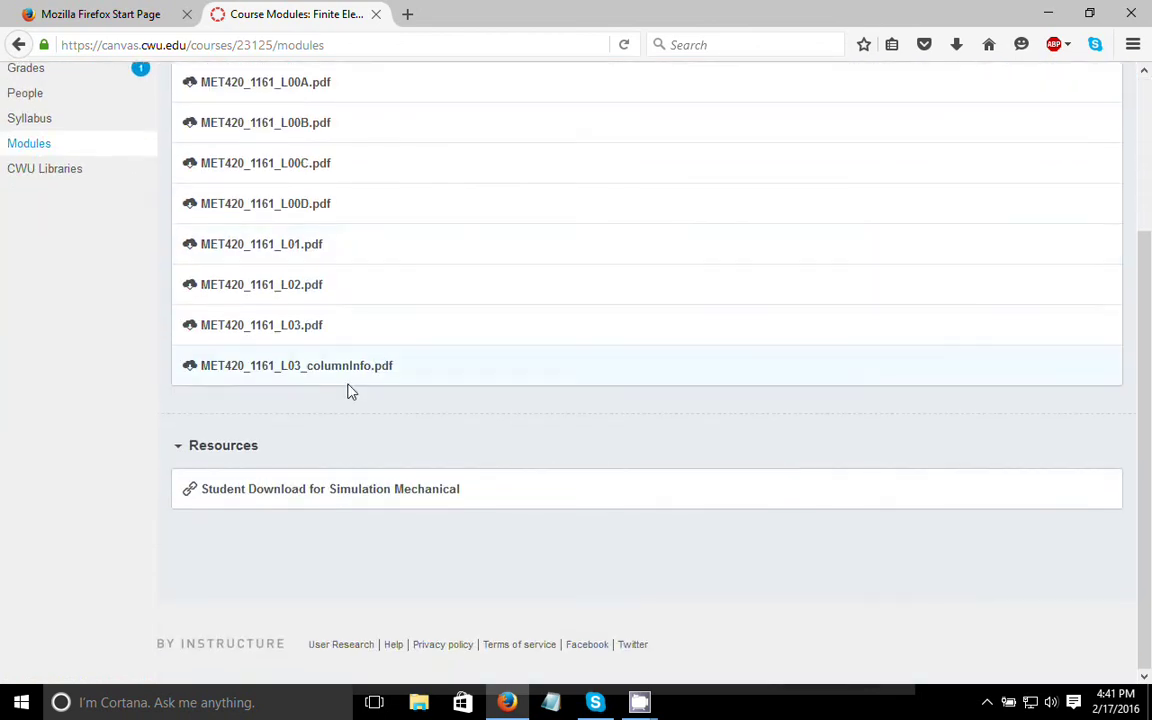
{"action": "left_click", "coordinate": [343, 492]}
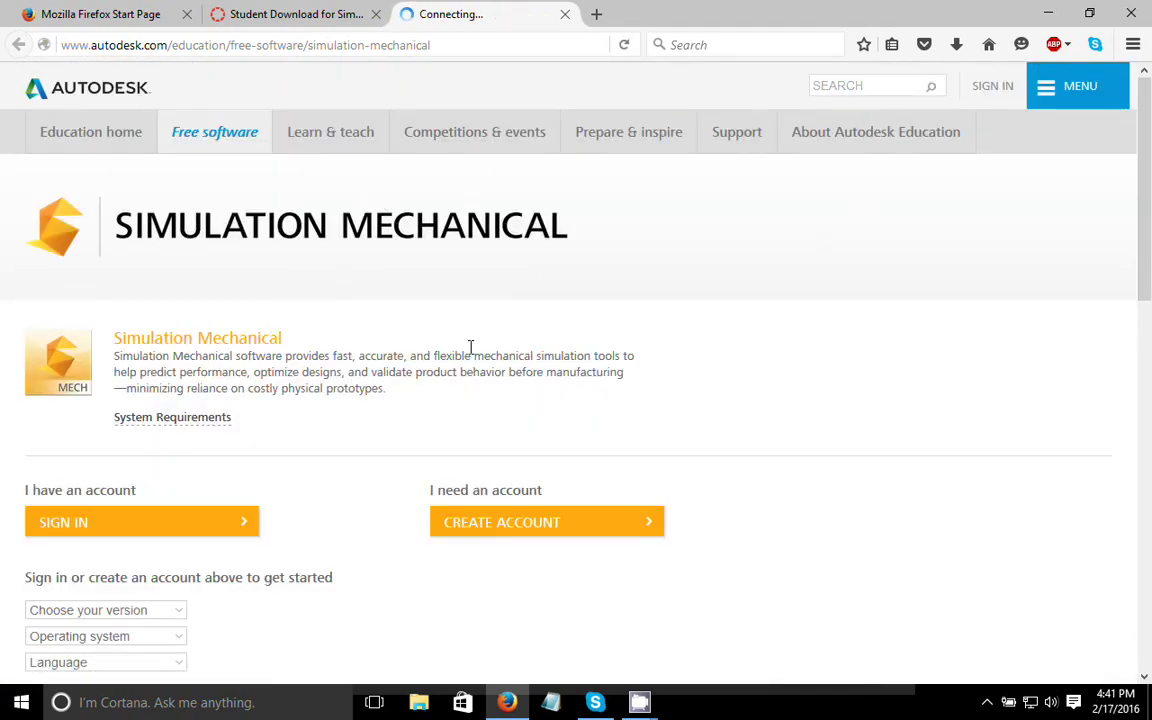
- Sign in to the existing Autodesk account from the Simulation Mechanical page using the prefilled credentials
{"action": "scroll", "coordinate": [187, 368], "scroll_direction": "down", "scroll_amount": 4}
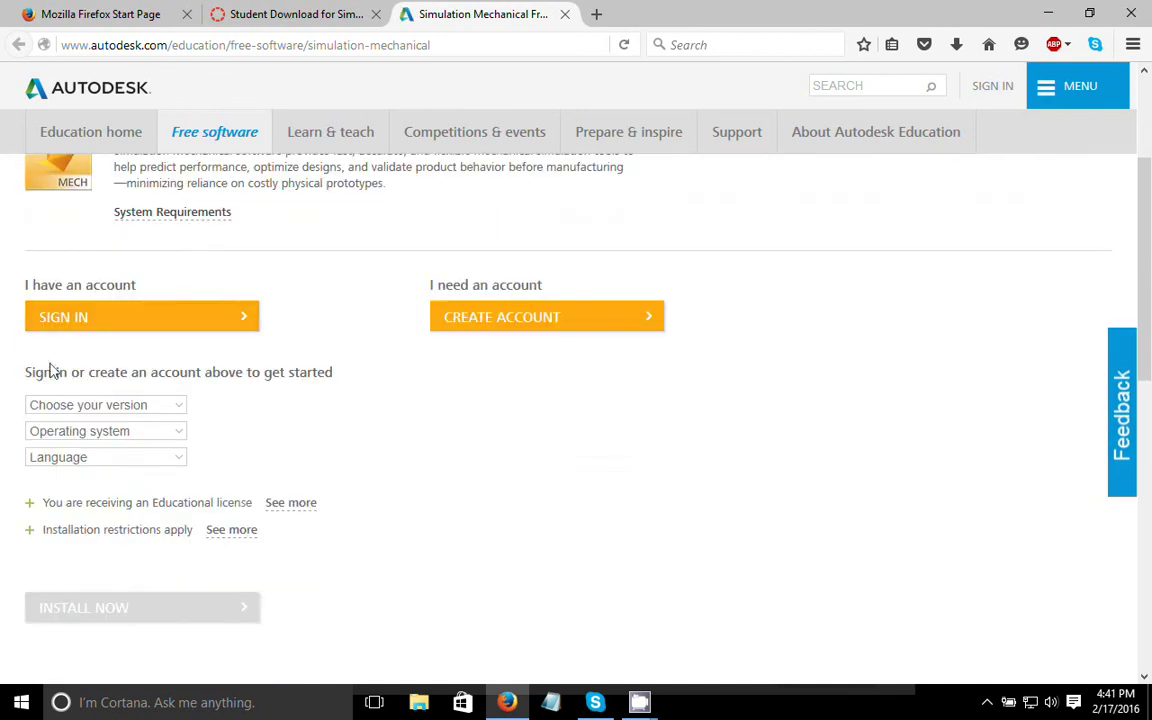
{"action": "left_click", "coordinate": [136, 327]}
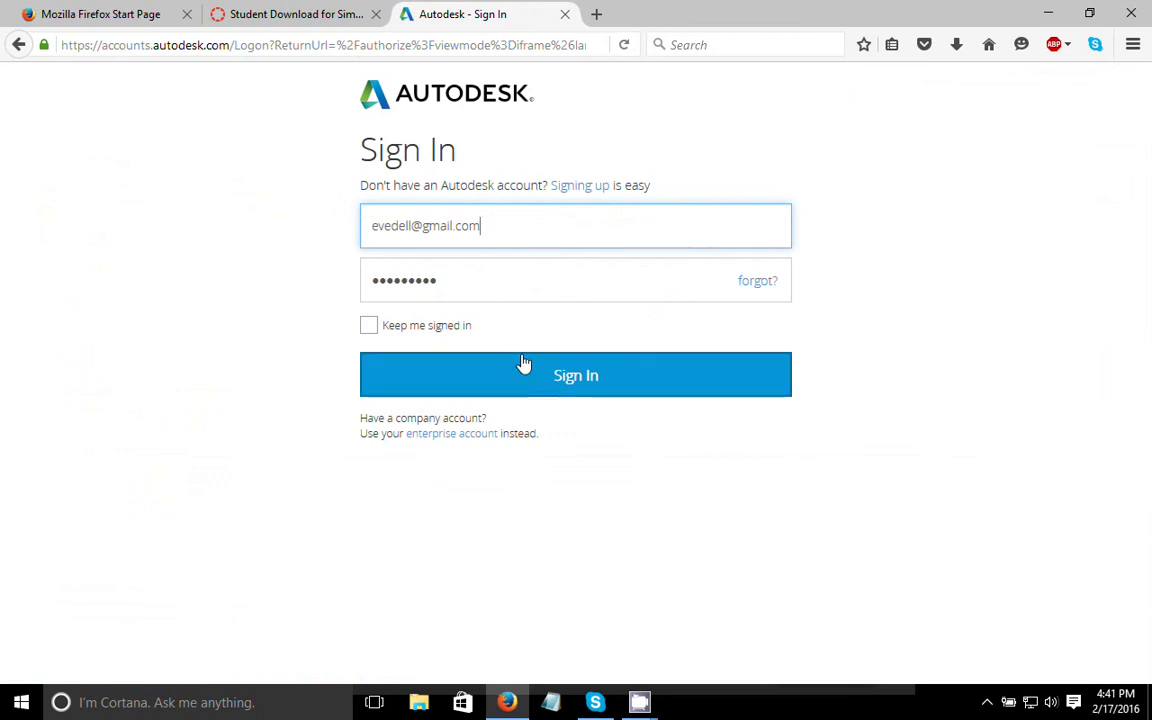
{"action": "left_click", "coordinate": [525, 366]}
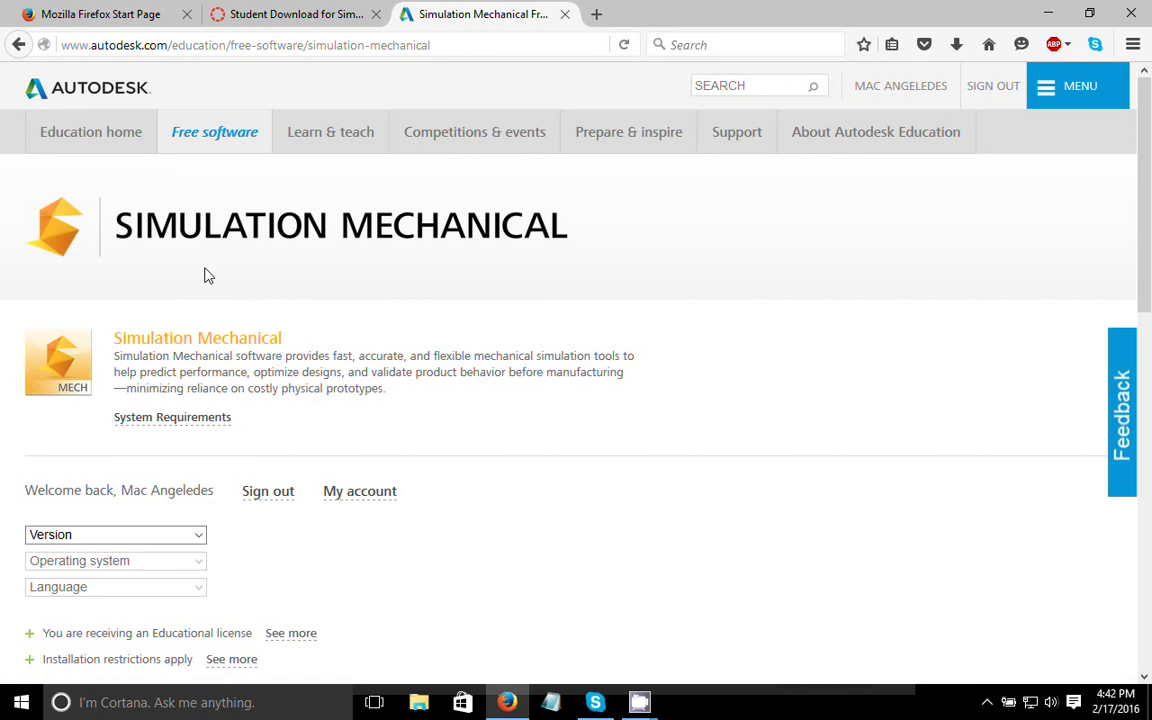
- Choose Simulation Mechanical 2016 as the version, Windows 64-bit as the operating system and English as the language
{"action": "scroll", "coordinate": [207, 275], "scroll_direction": "down", "scroll_amount": 4}
{"action": "scroll", "coordinate": [207, 275], "scroll_direction": "up", "scroll_amount": 2}
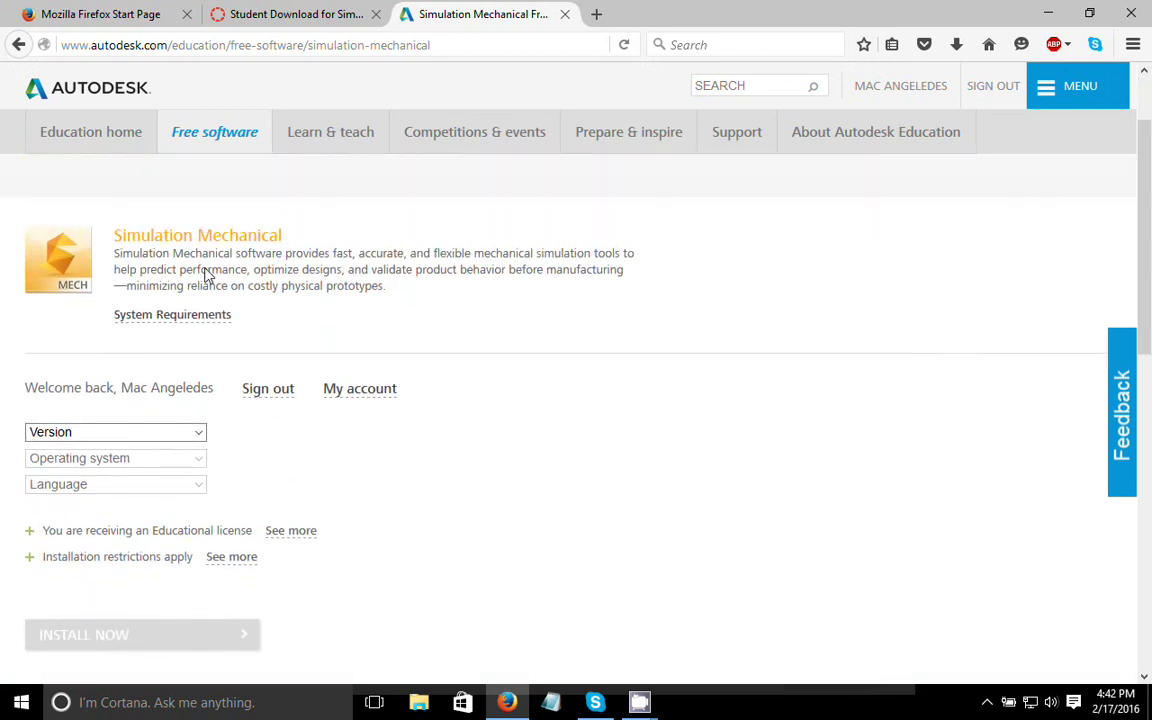
{"action": "left_click", "coordinate": [205, 433]}
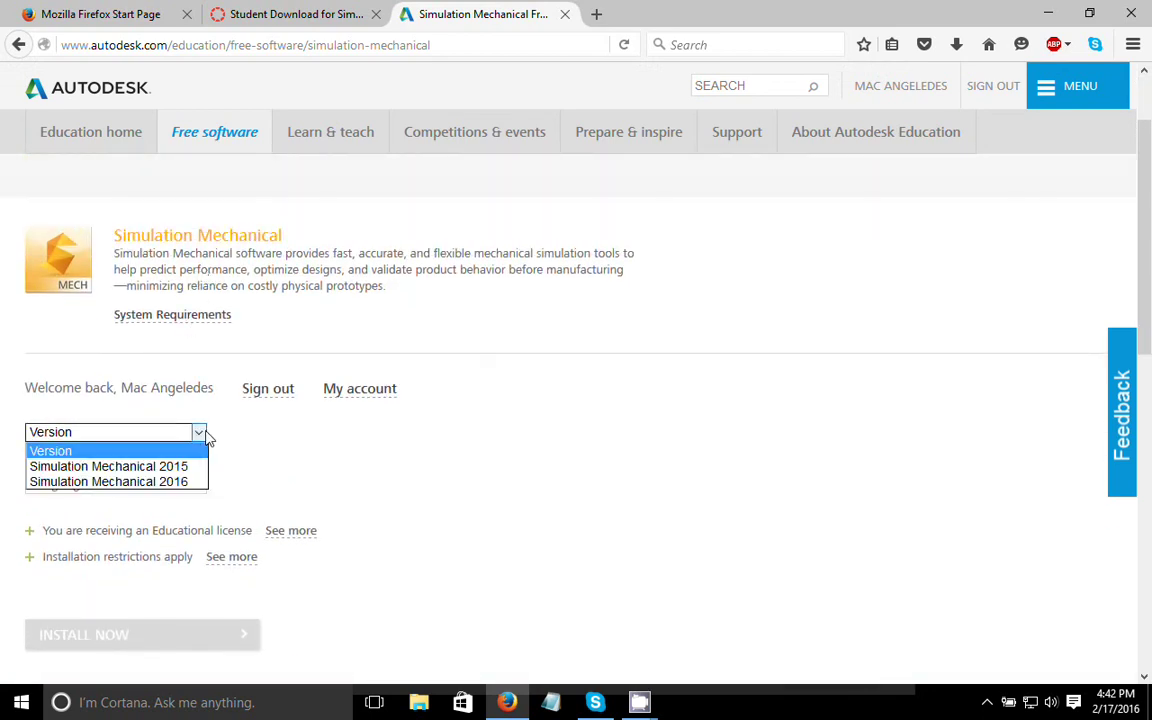
{"action": "left_click", "coordinate": [176, 484]}
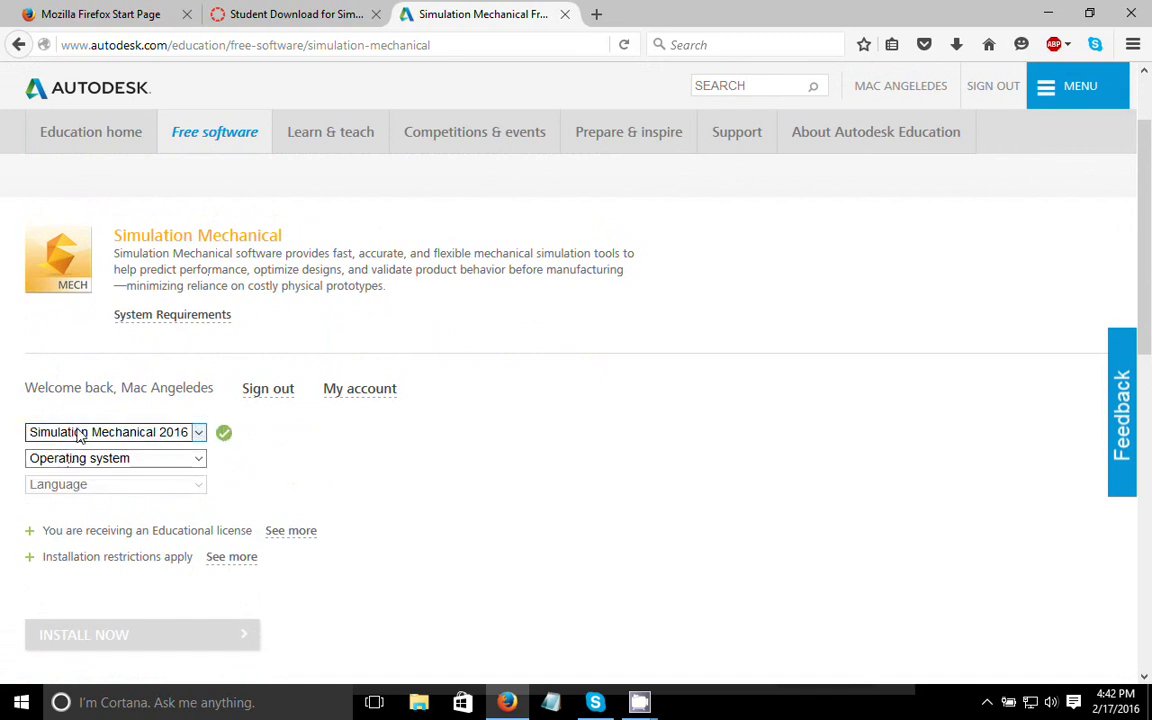
{"action": "left_click", "coordinate": [110, 459]}
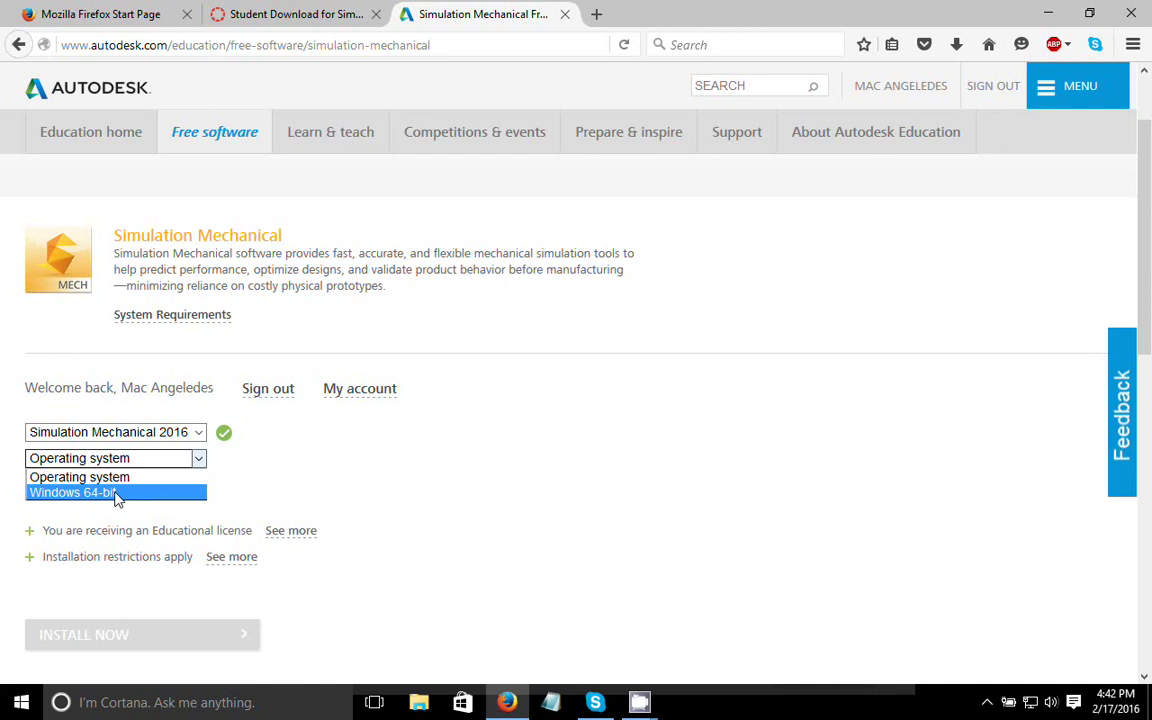
{"action": "left_click", "coordinate": [116, 494]}
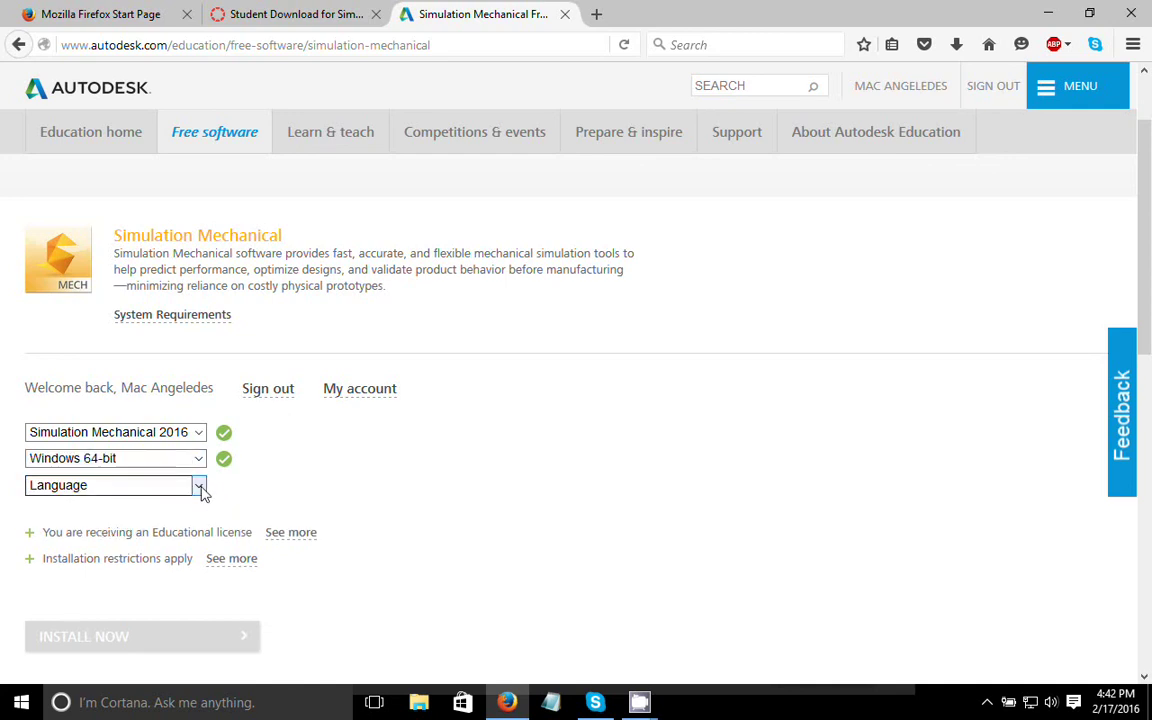
{"action": "left_click", "coordinate": [200, 487]}
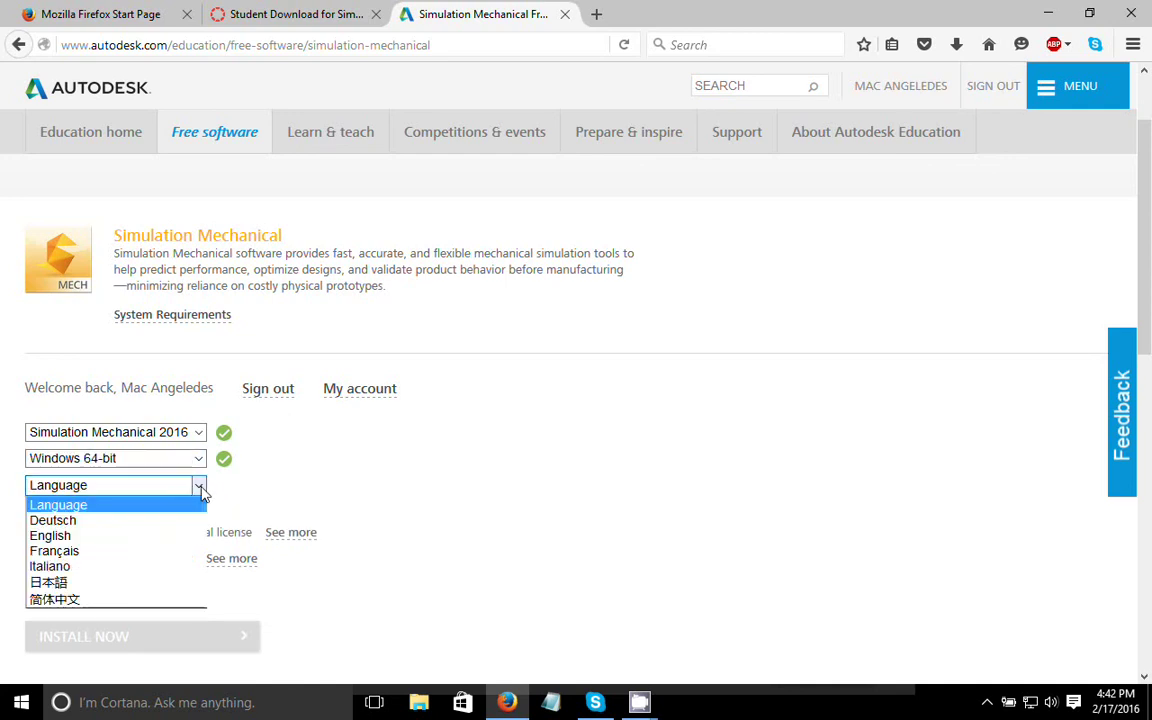
{"action": "left_click", "coordinate": [118, 537]}
- Try to install Simulation Mechanical 2016 by accepting the license agreement and requesting the web installer
{"action": "scroll", "coordinate": [79, 493], "scroll_direction": "down", "scroll_amount": 2}
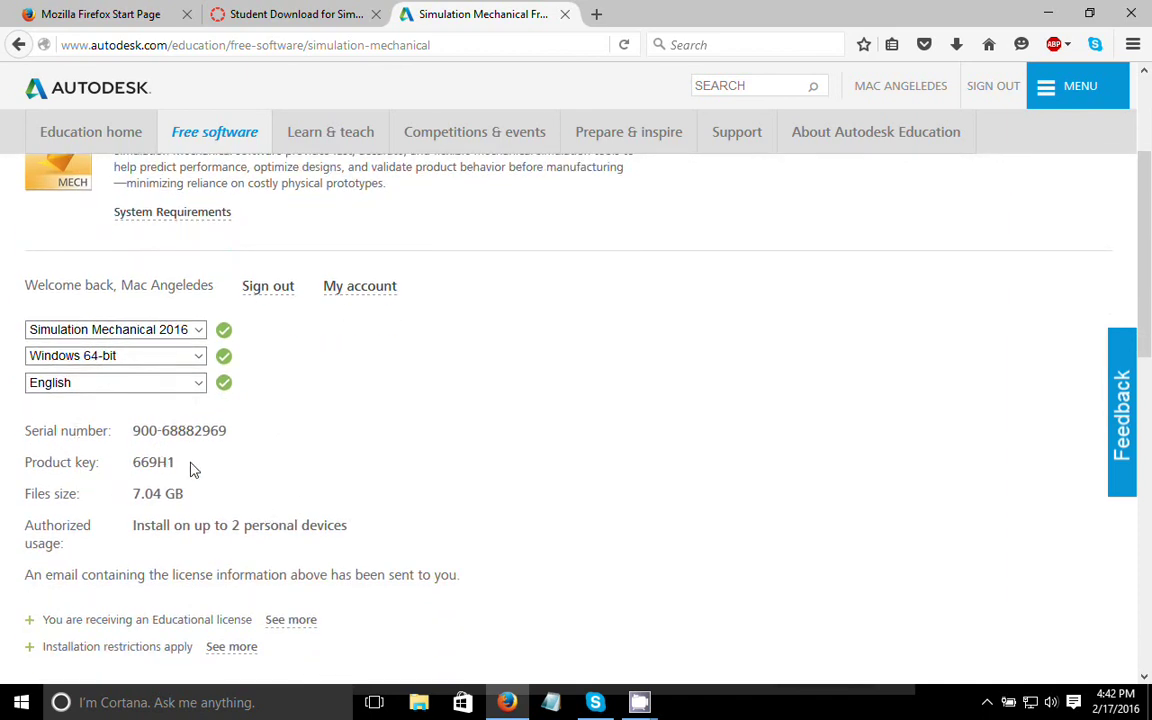
{"action": "scroll", "coordinate": [193, 470], "scroll_direction": "down", "scroll_amount": 2}
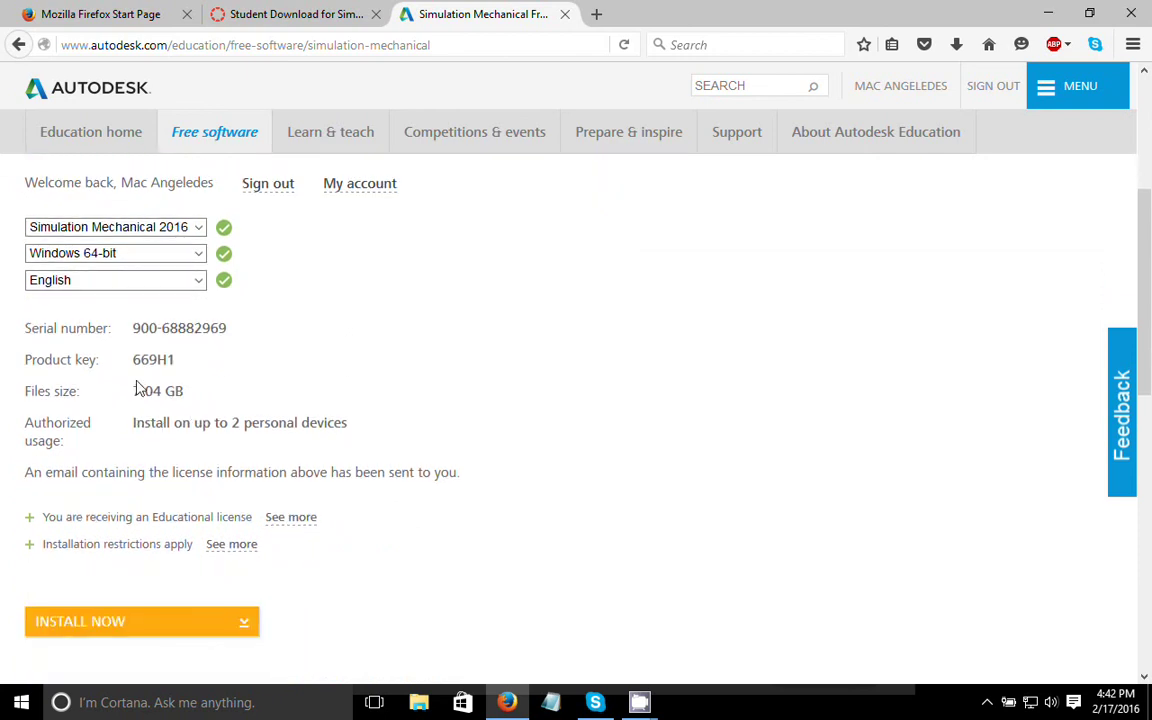
{"action": "left_click", "coordinate": [184, 626]}
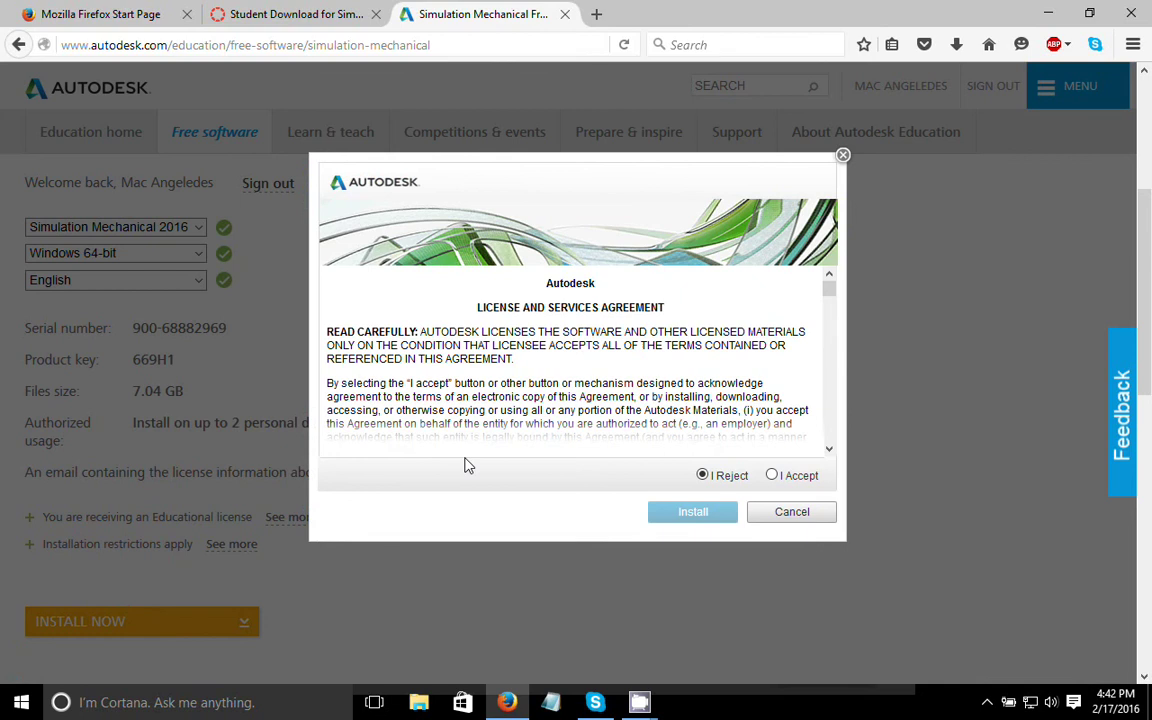
{"action": "left_click", "coordinate": [772, 476]}
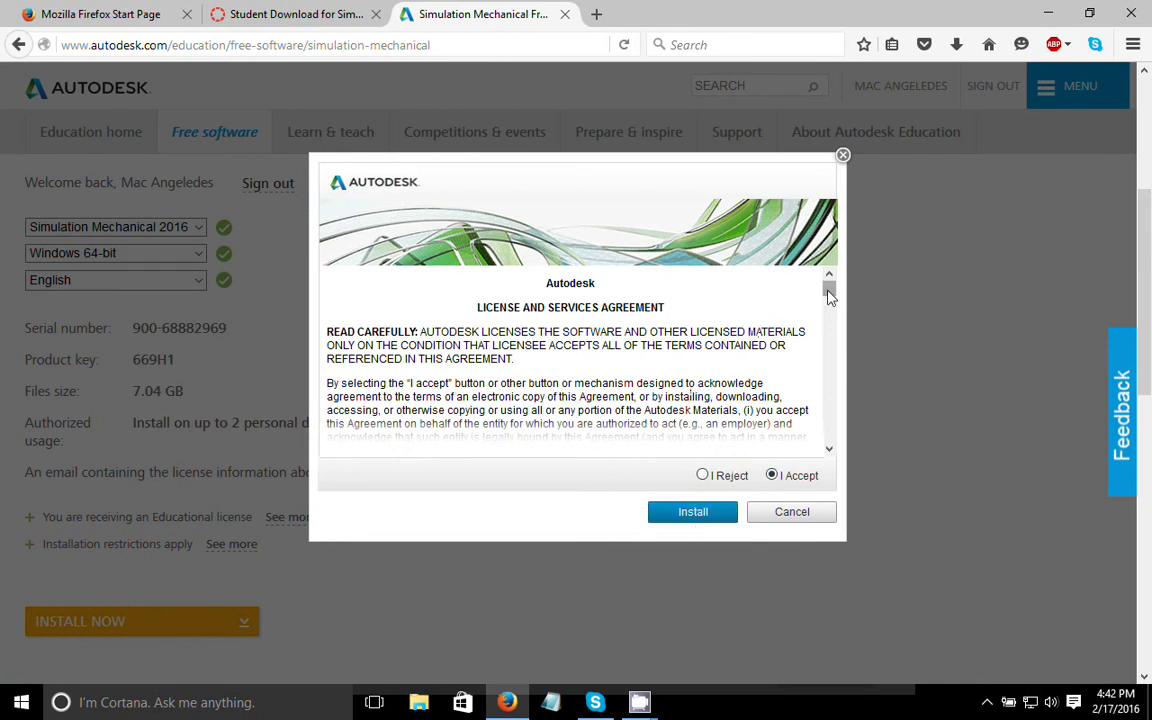
{"action": "left_click_drag", "start_coordinate": [829, 289], "coordinate": [829, 435]}
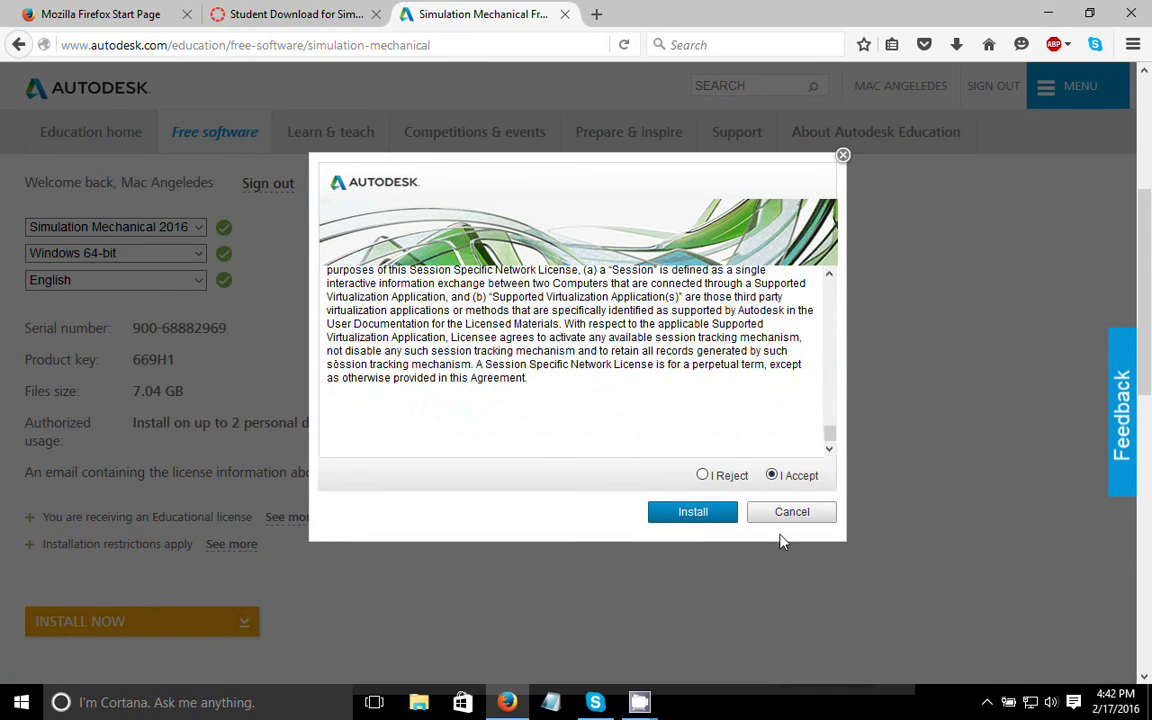
{"action": "left_click", "coordinate": [683, 515]}
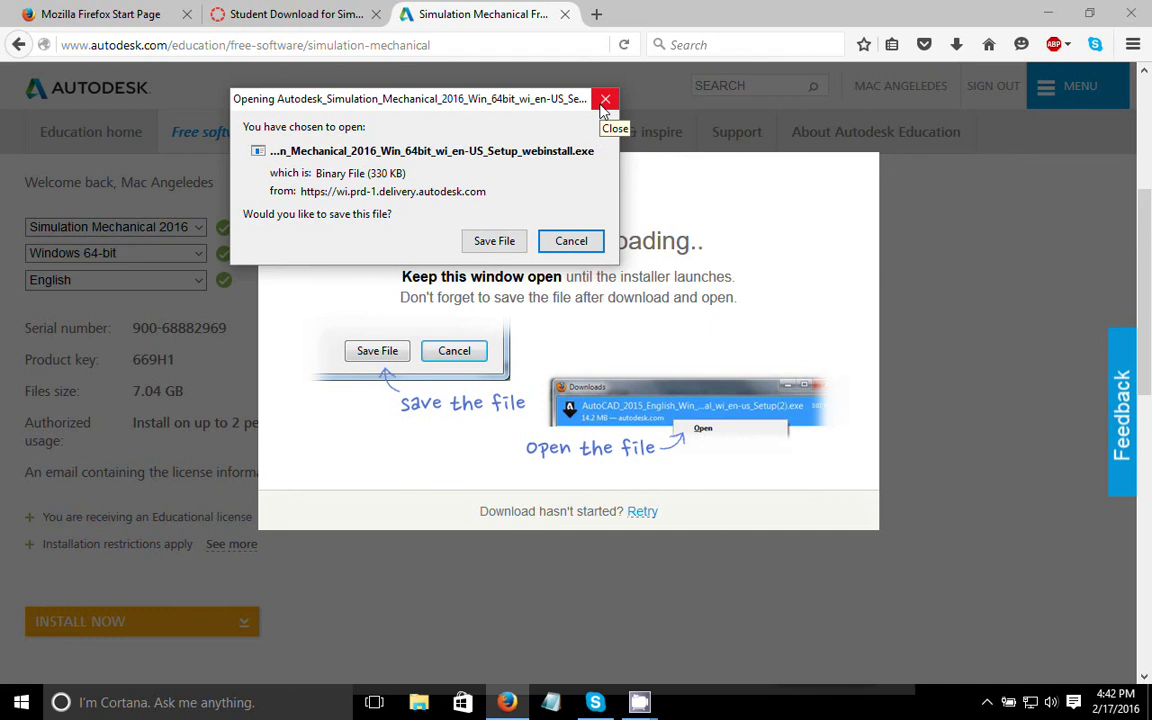
{"action": "left_click", "coordinate": [604, 100]}
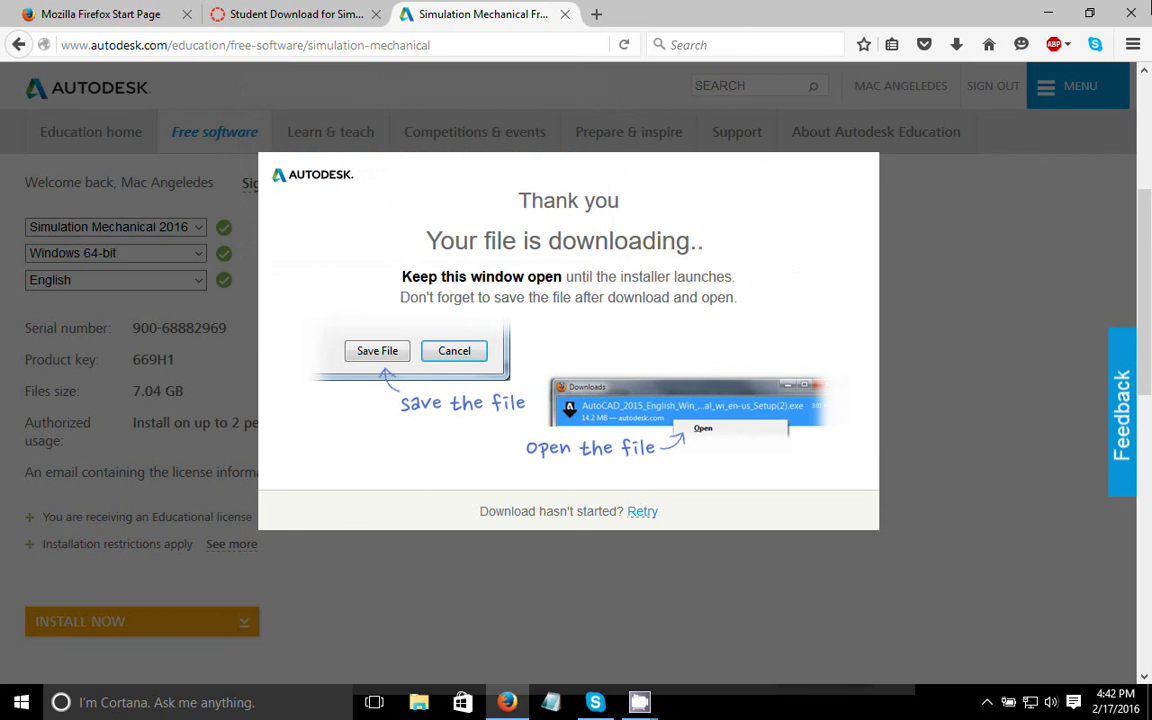
{"action": "left_click", "coordinate": [1127, 205]}
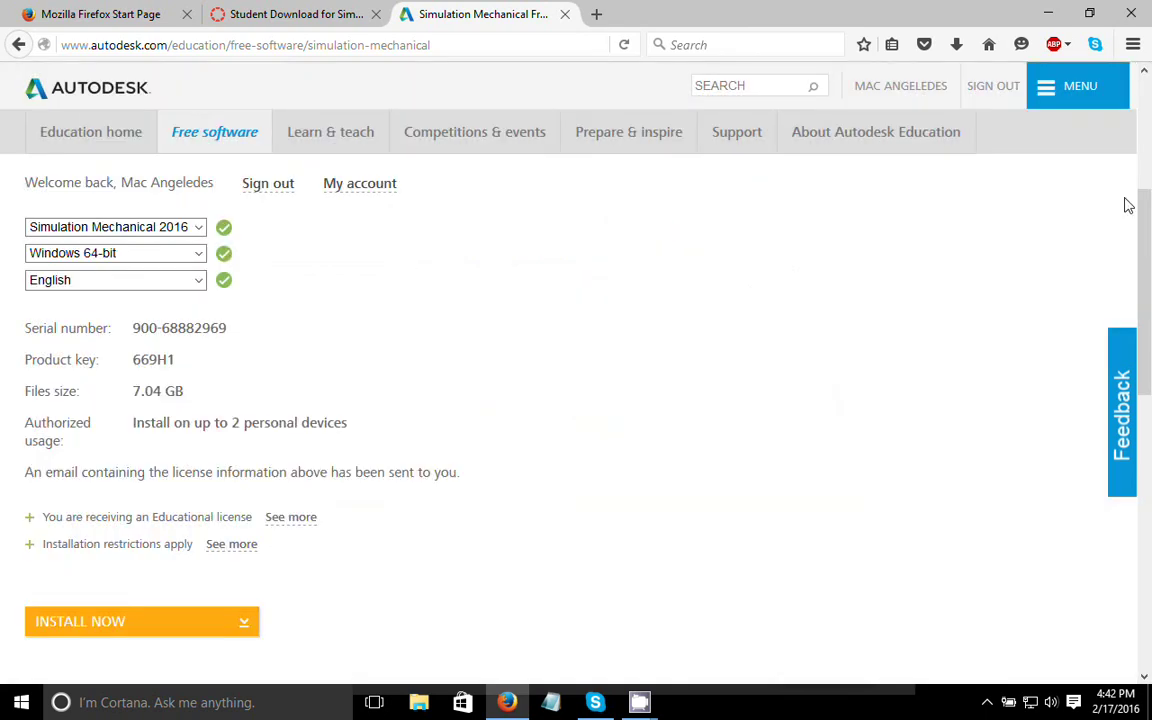
- Open the account's management page and restrict the products and services list to products
{"action": "left_click", "coordinate": [1041, 95]}
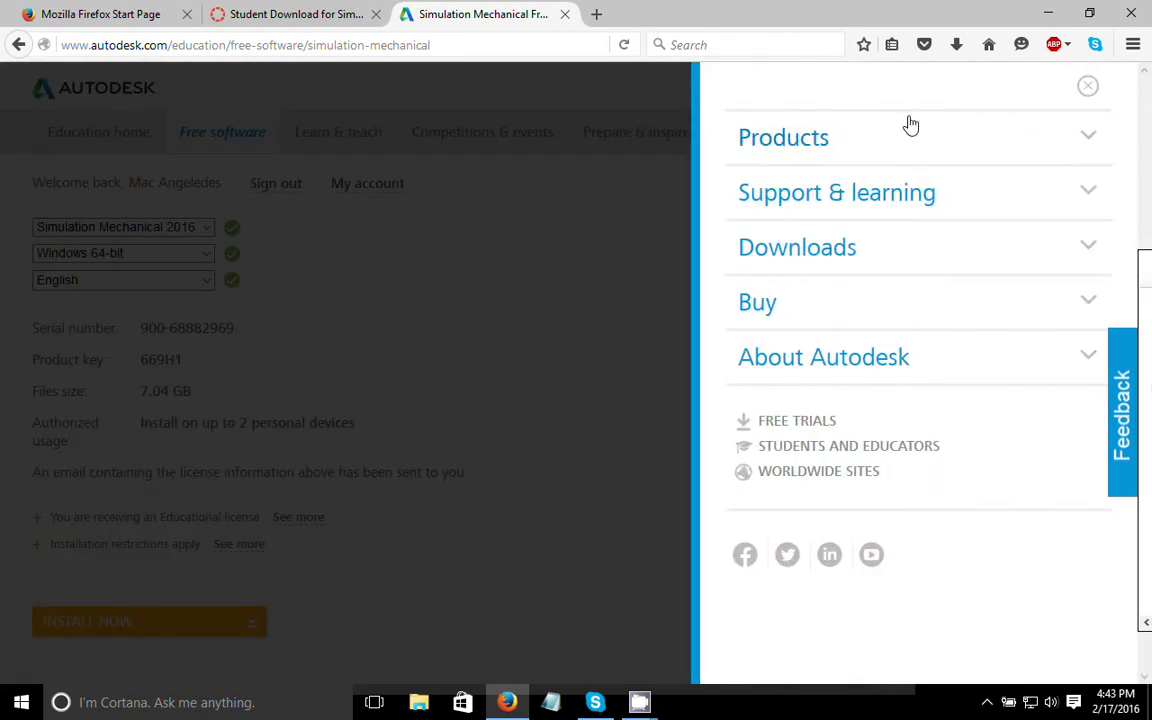
{"action": "left_click", "coordinate": [585, 238]}
{"action": "left_click", "coordinate": [905, 95]}
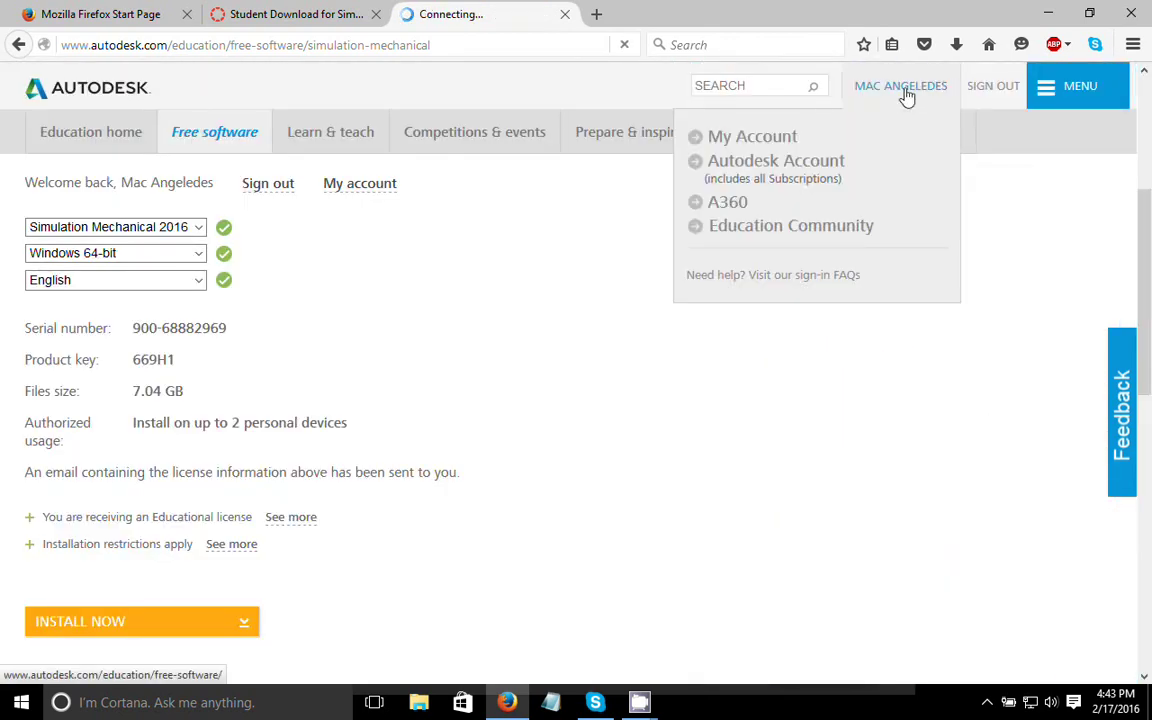
{"action": "left_click", "coordinate": [756, 148]}
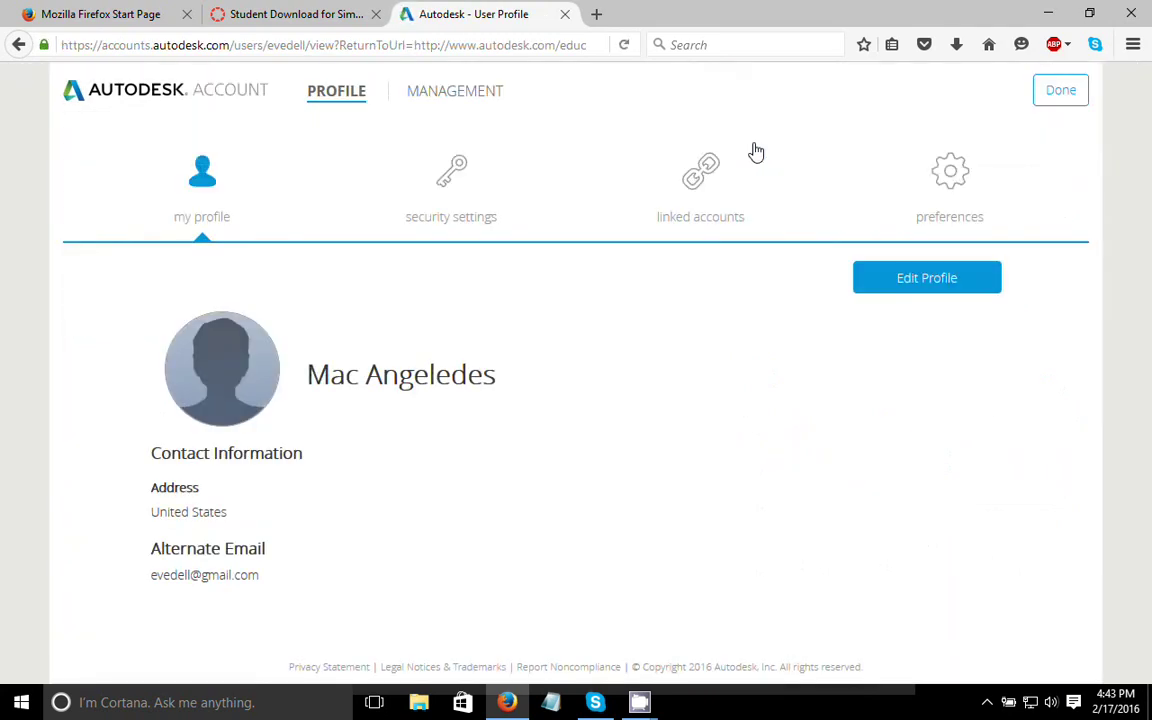
{"action": "left_click", "coordinate": [450, 106]}
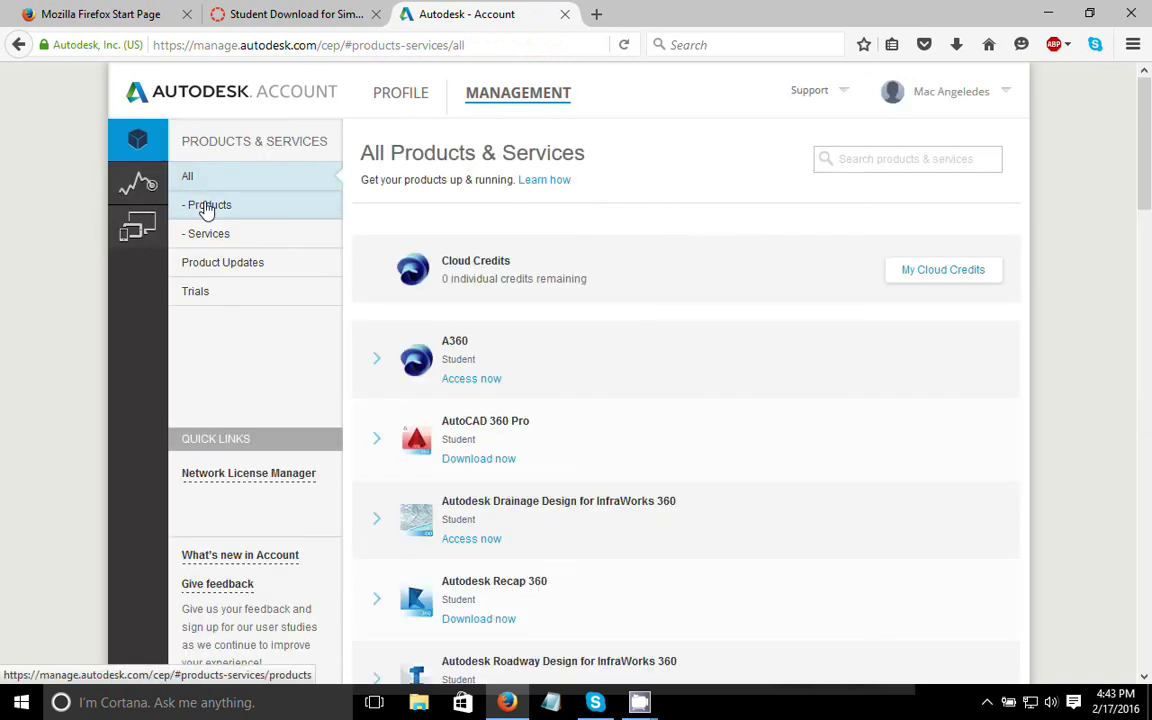
{"action": "left_click", "coordinate": [207, 209]}
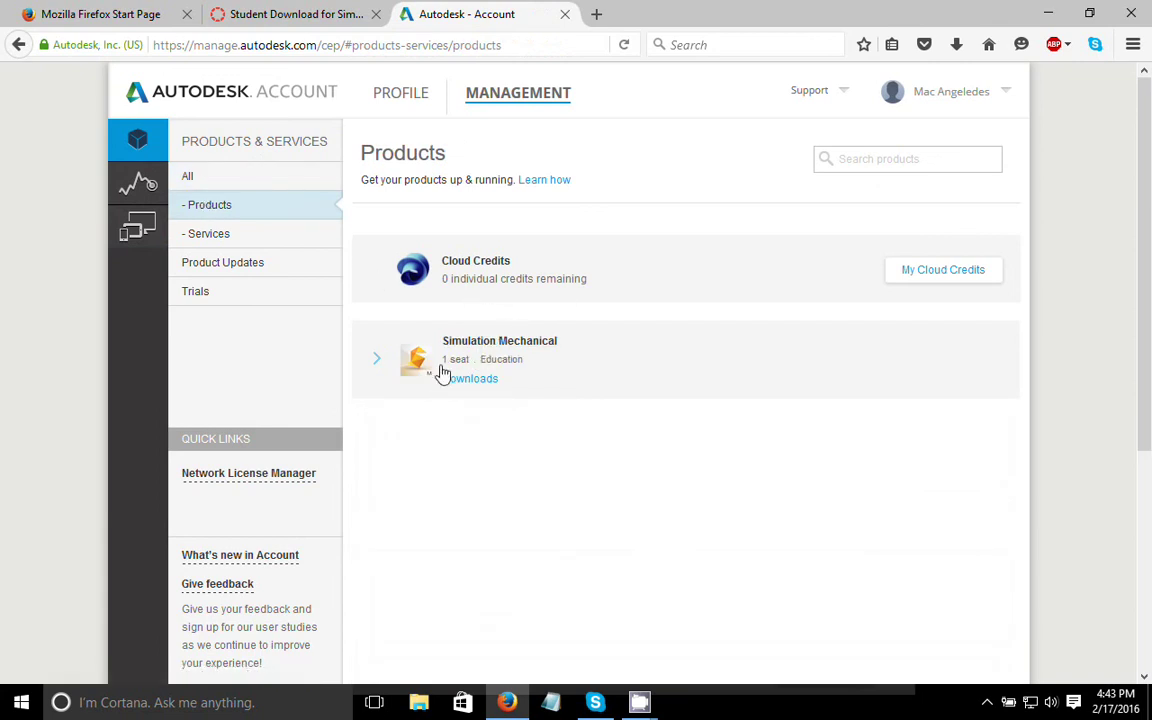
- Expand the Simulation Mechanical entry's details and open the downloads for its 2016 version
{"action": "left_click", "coordinate": [378, 366]}
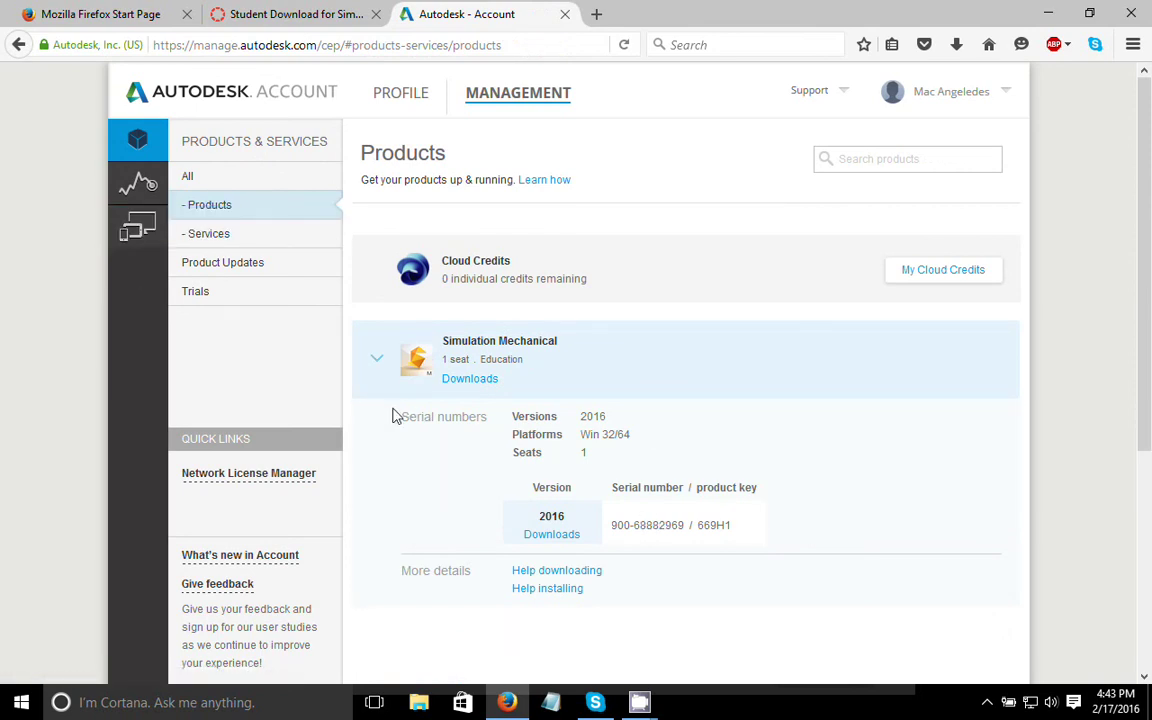
{"action": "scroll", "coordinate": [427, 398], "scroll_direction": "down", "scroll_amount": 4}
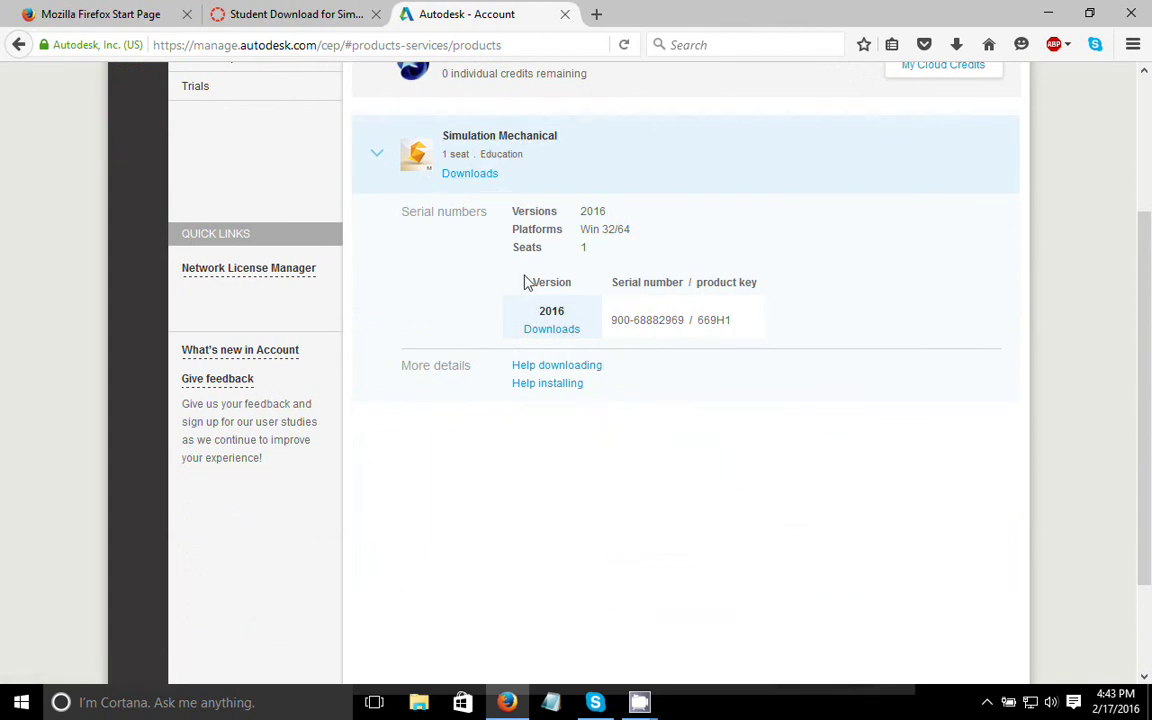
{"action": "scroll", "coordinate": [548, 335], "scroll_direction": "up", "scroll_amount": 2}
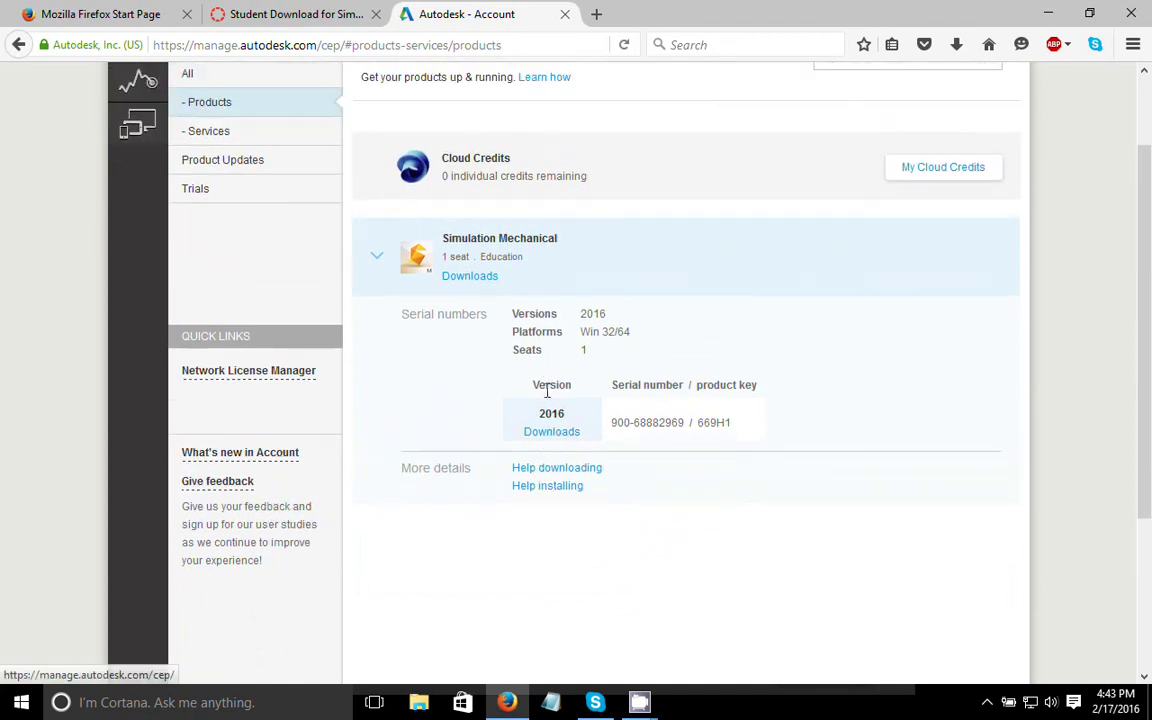
{"action": "left_click", "coordinate": [564, 438]}
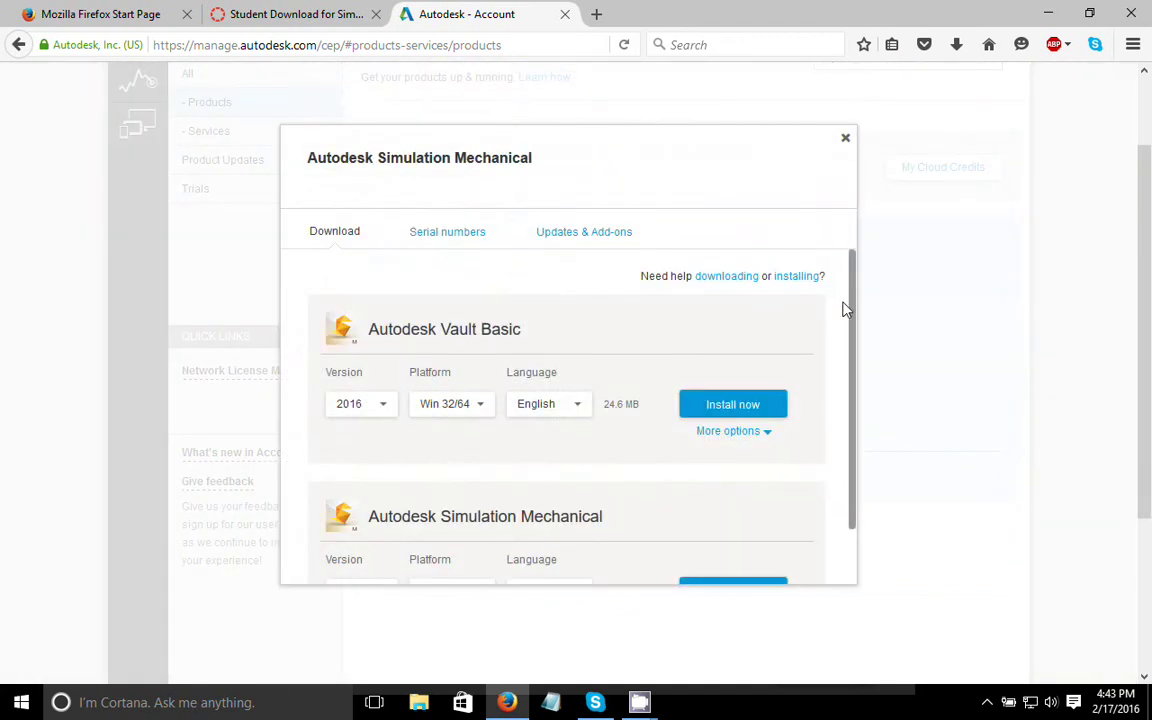
- Set the Autodesk Simulation Mechanical download's language to the multilingual option starting with English, French, German, Italian
{"action": "left_click_drag", "start_coordinate": [855, 307], "coordinate": [856, 356]}
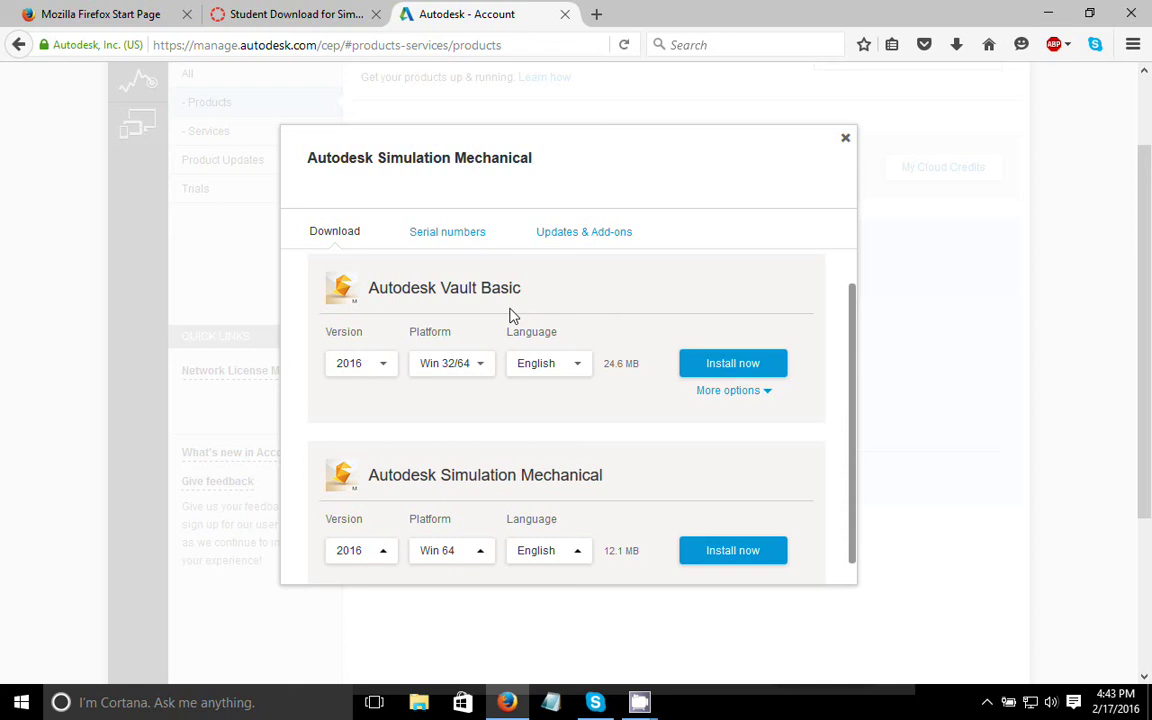
{"action": "left_click_drag", "start_coordinate": [859, 386], "coordinate": [728, 481]}
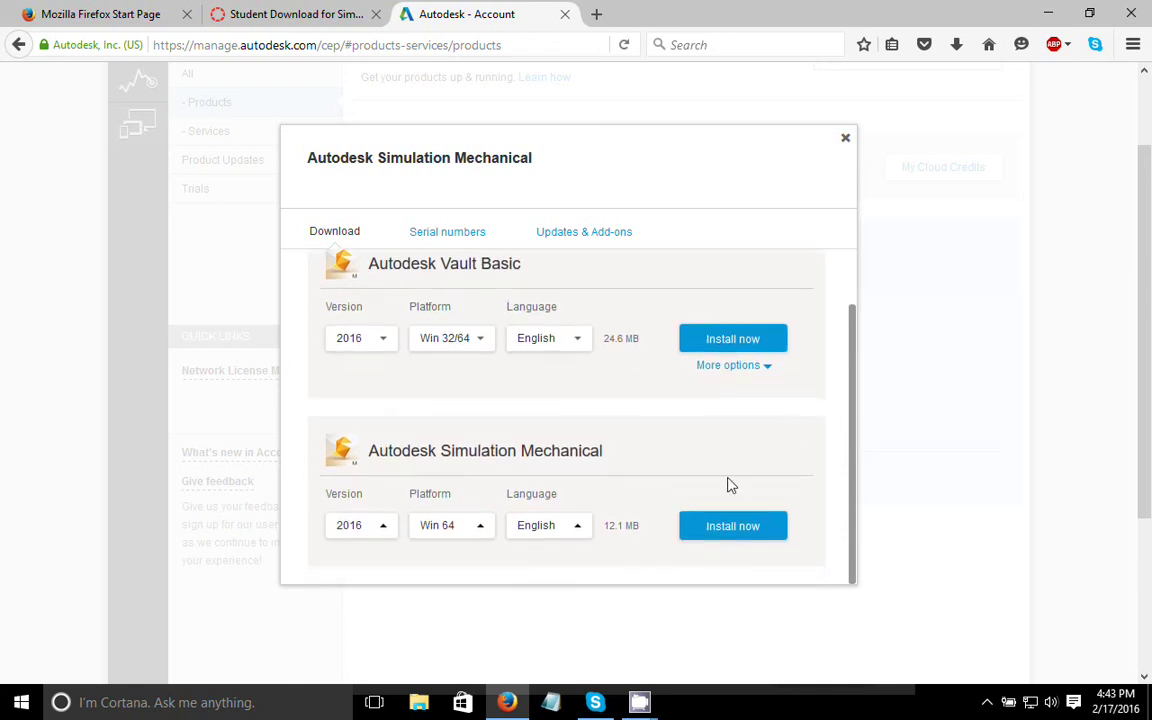
{"action": "left_click", "coordinate": [576, 535]}
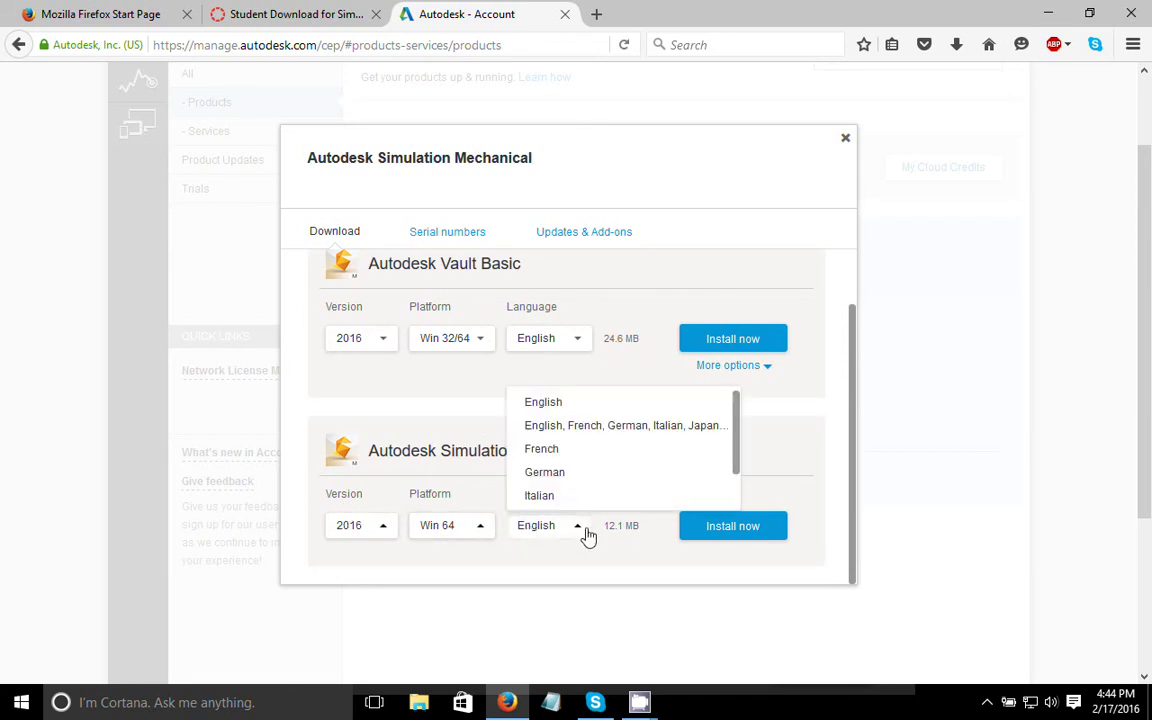
{"action": "left_click", "coordinate": [610, 428]}
{"action": "scroll", "coordinate": [480, 450], "scroll_direction": "down", "scroll_amount": 1}
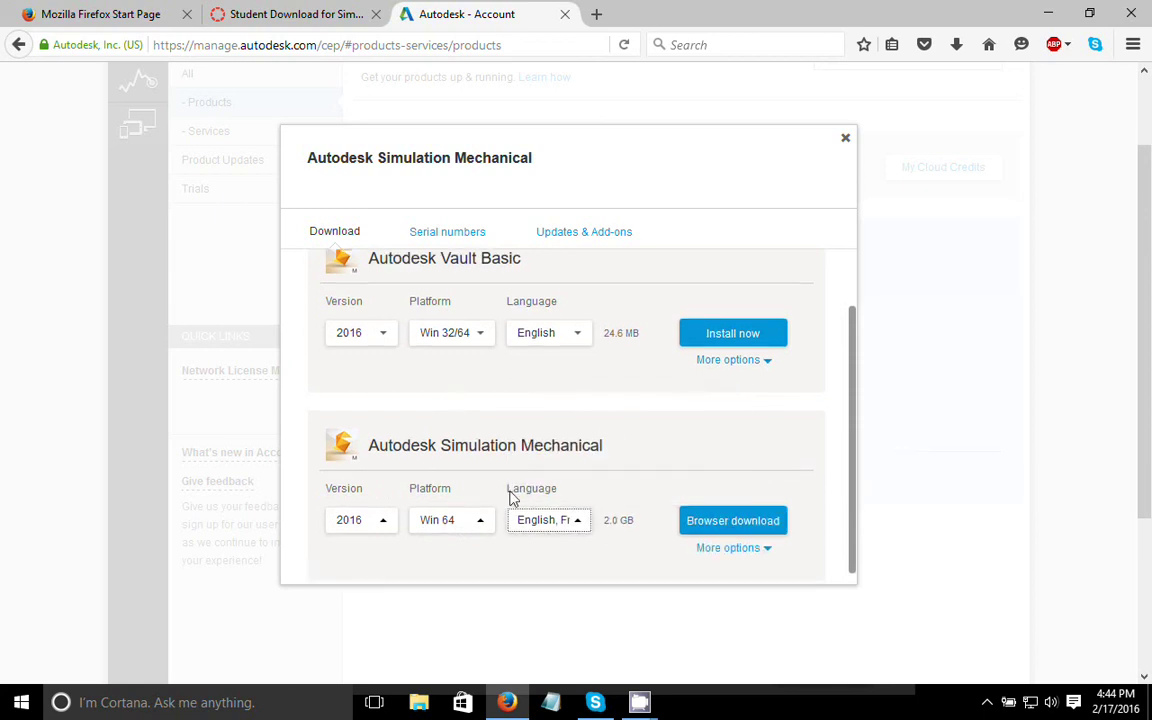
{"action": "scroll", "coordinate": [851, 460], "scroll_direction": "down", "scroll_amount": 1}
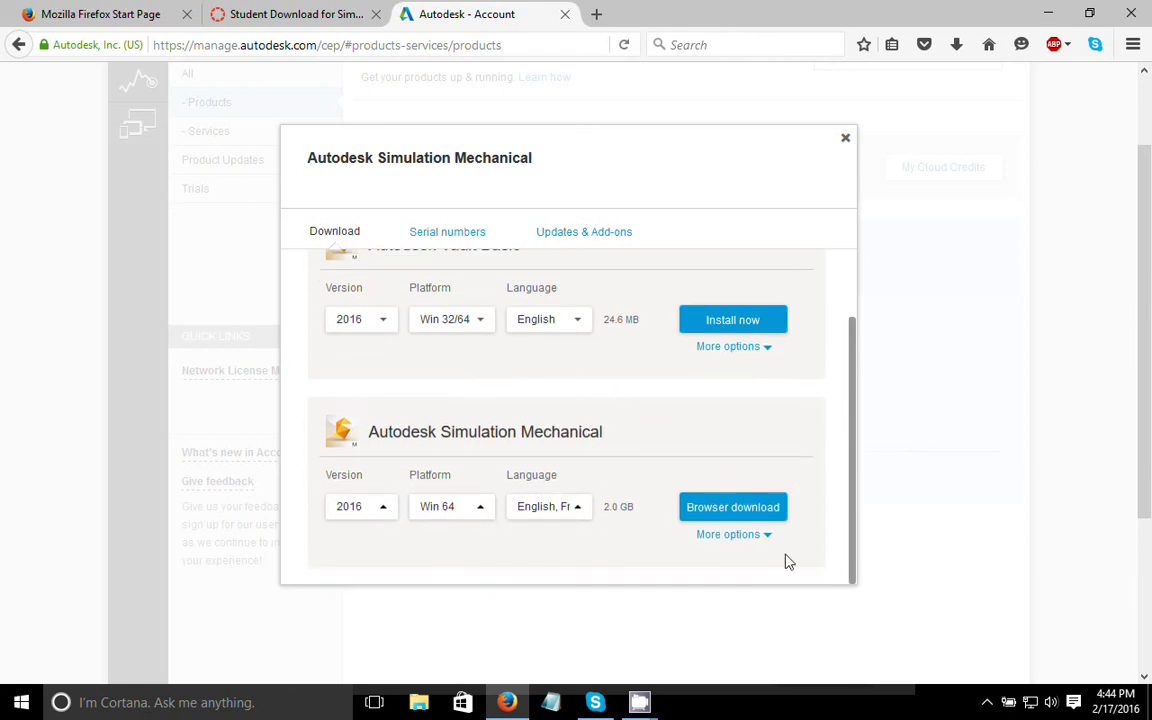
- Request the browser download of the multilingual Simulation Mechanical package and dismiss the save prompts for both installer files
{"action": "left_click", "coordinate": [747, 536]}
{"action": "scroll", "coordinate": [747, 537], "scroll_direction": "down", "scroll_amount": 2}
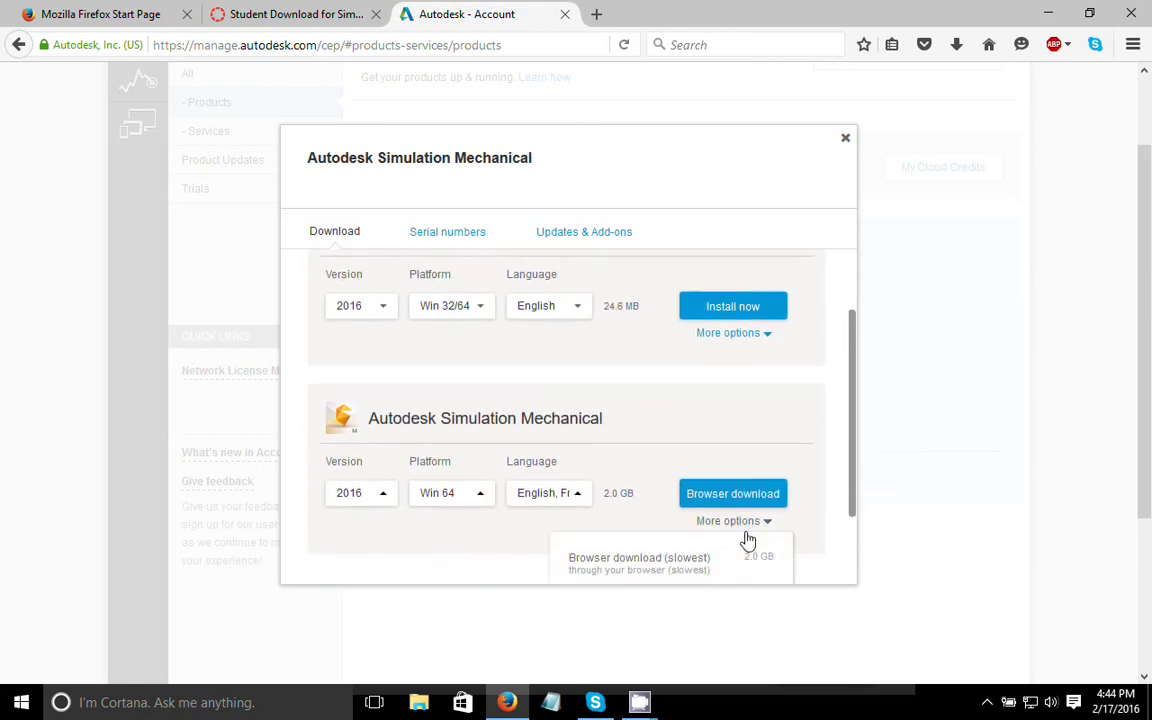
{"action": "left_click_drag", "start_coordinate": [853, 482], "coordinate": [843, 527]}
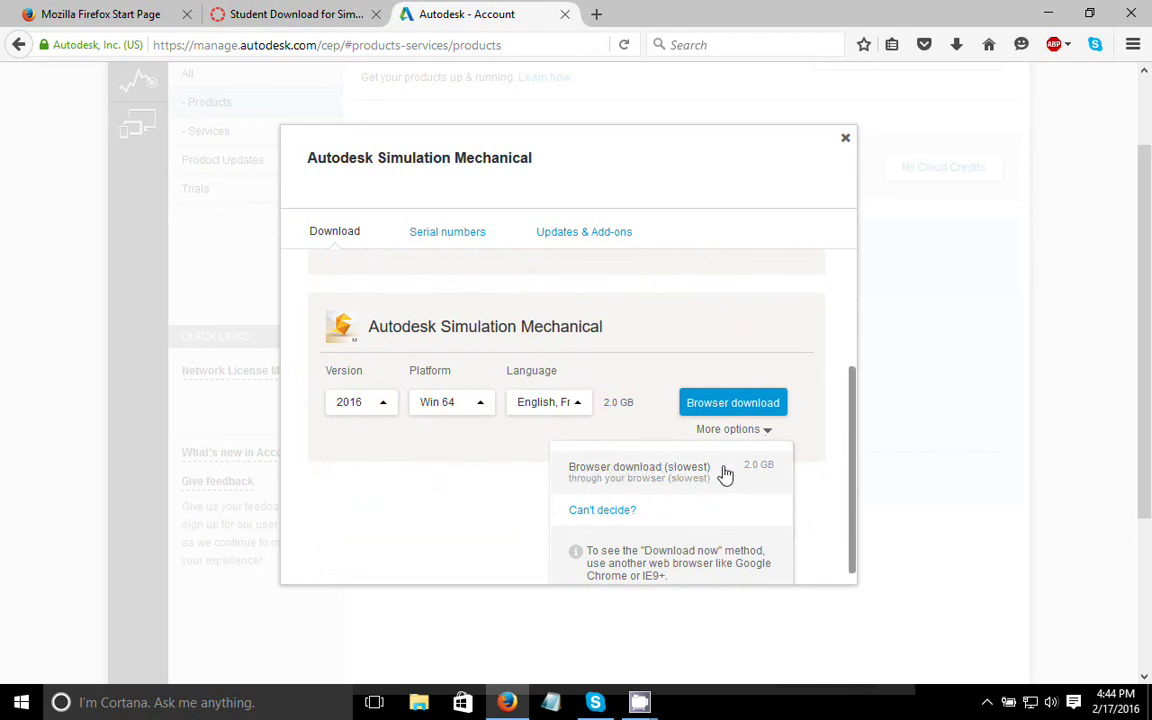
{"action": "left_click", "coordinate": [728, 405]}
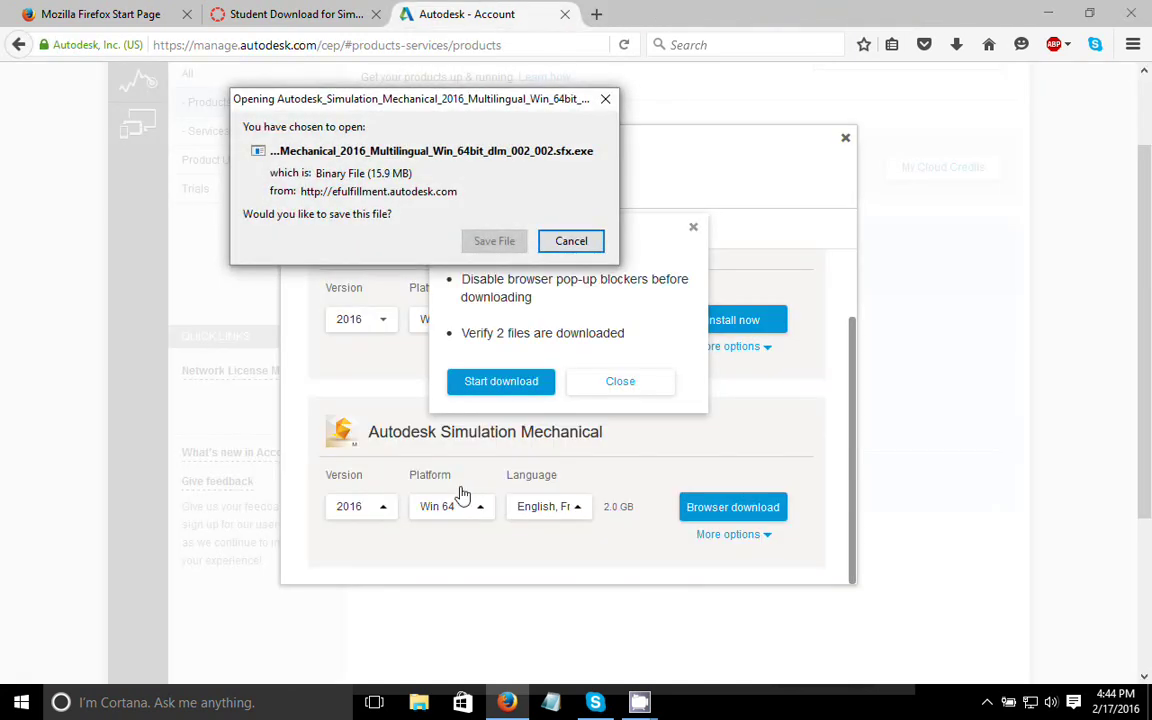
{"action": "left_click_drag", "start_coordinate": [506, 108], "coordinate": [508, 281]}
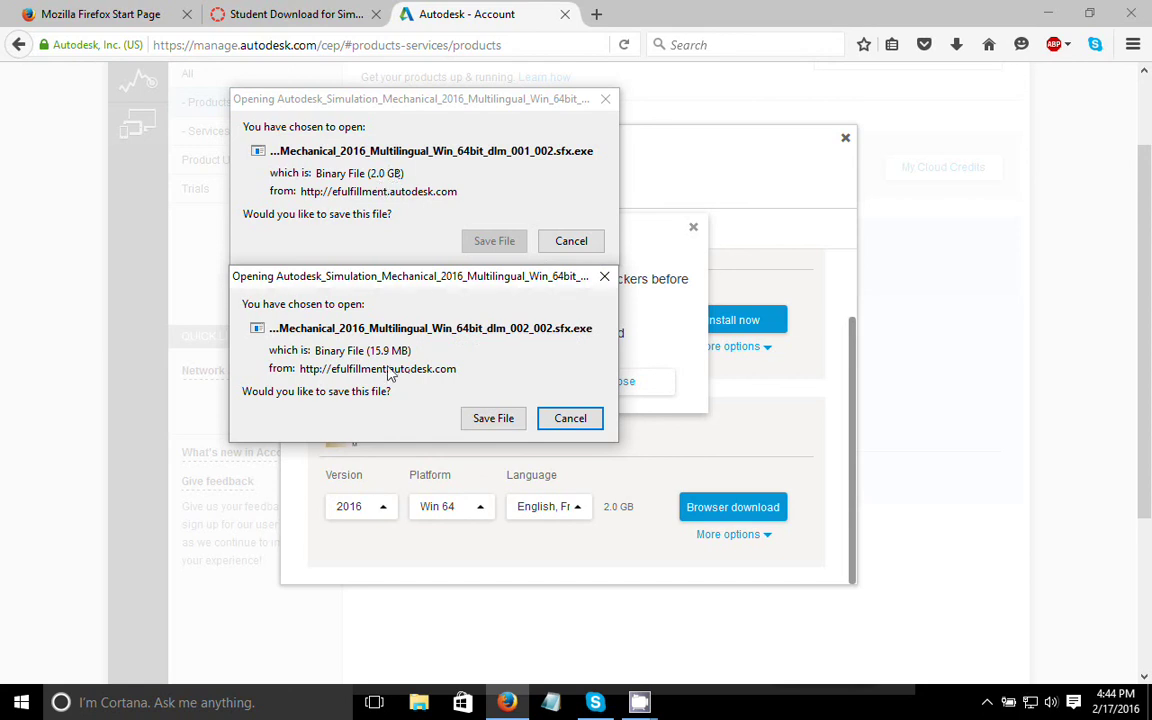
{"action": "left_click", "coordinate": [604, 276]}
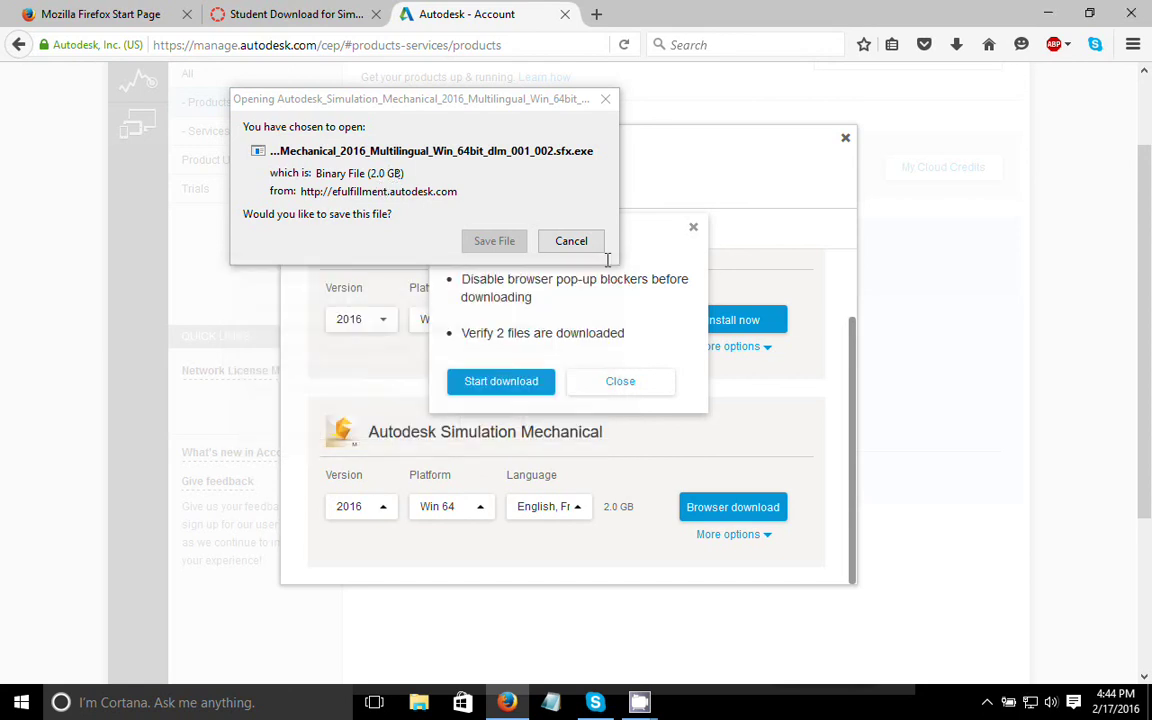
{"action": "left_click", "coordinate": [609, 99]}
- Switch to File Explorer and open Autodesk_Simulation_Mechanical_2016_Multilingual_Win_64bit_dlm inside the Autodesk folder on Local Disk (C:)
{"action": "left_click", "coordinate": [1047, 13]}
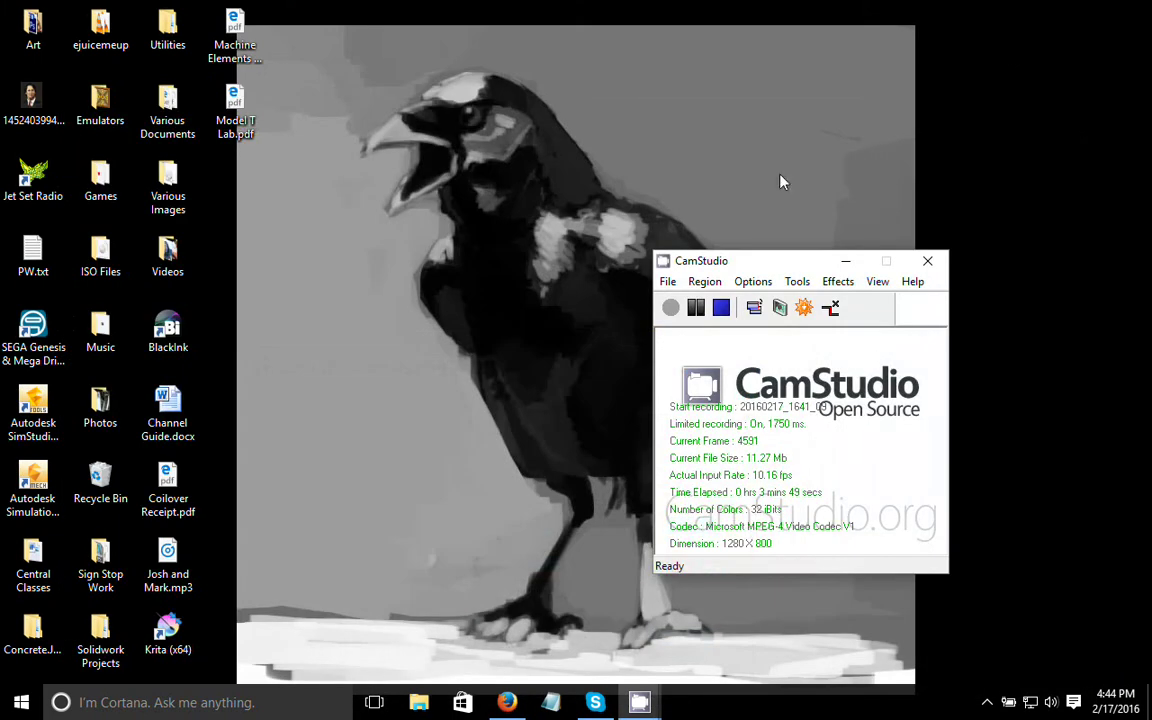
{"action": "key", "text": "super"}
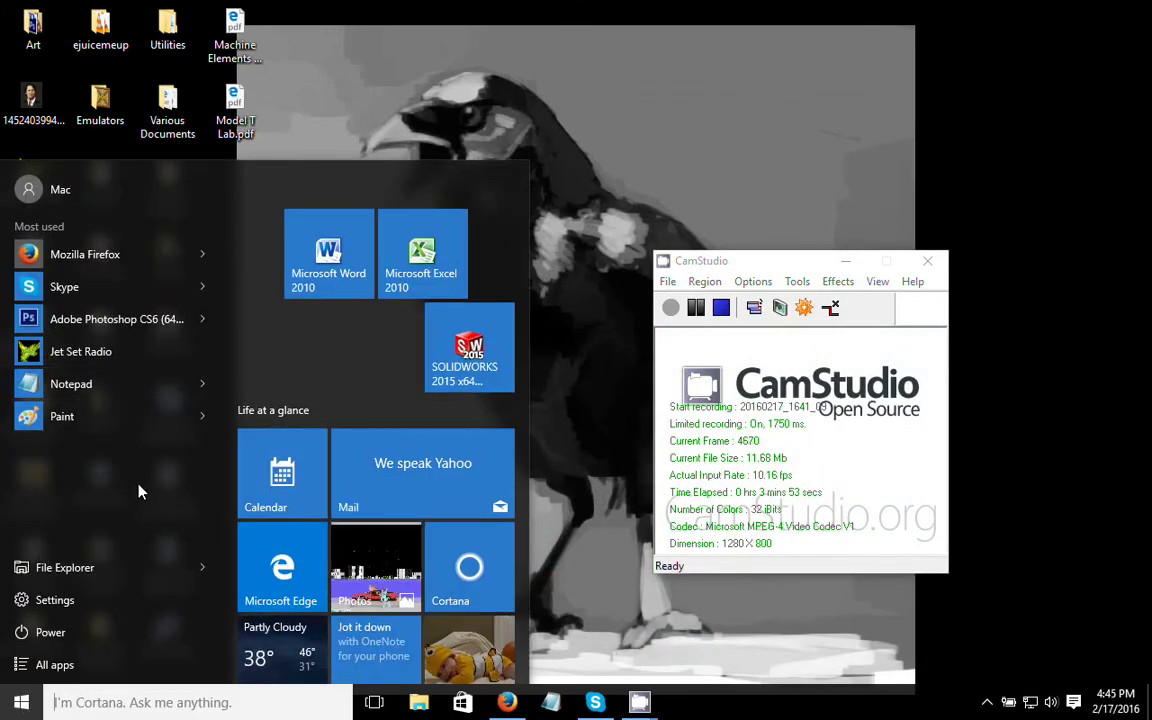
{"action": "left_click", "coordinate": [117, 573]}
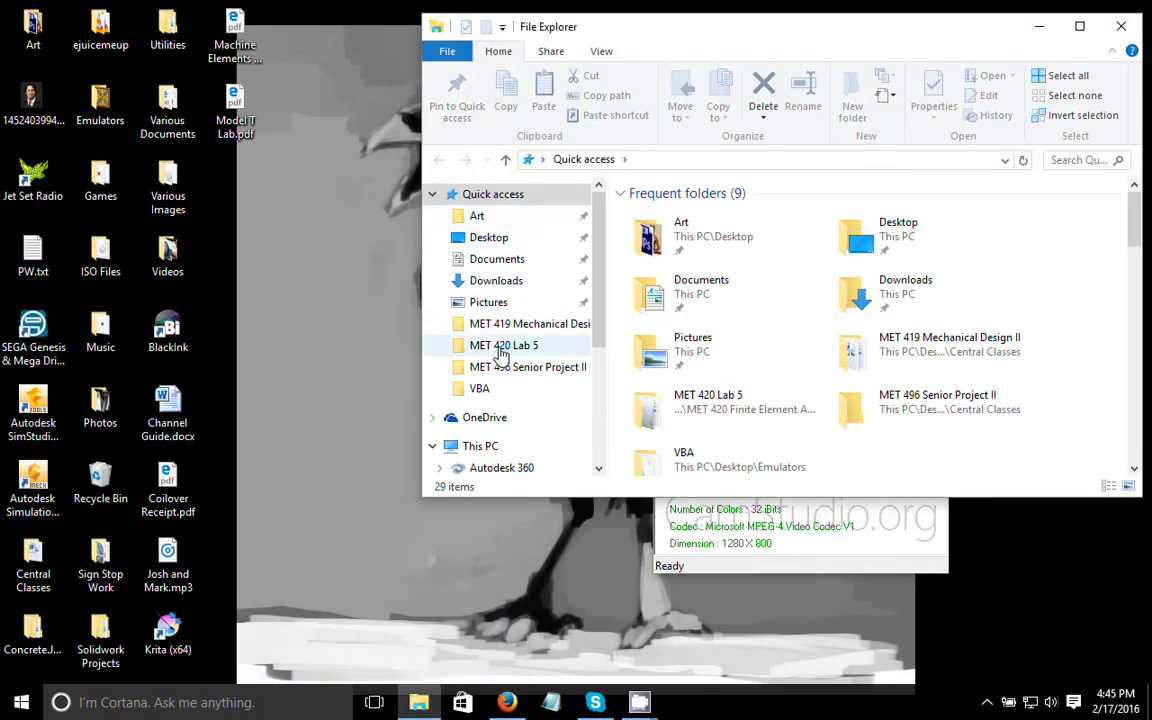
{"action": "scroll", "coordinate": [500, 450], "scroll_direction": "down", "scroll_amount": 1}
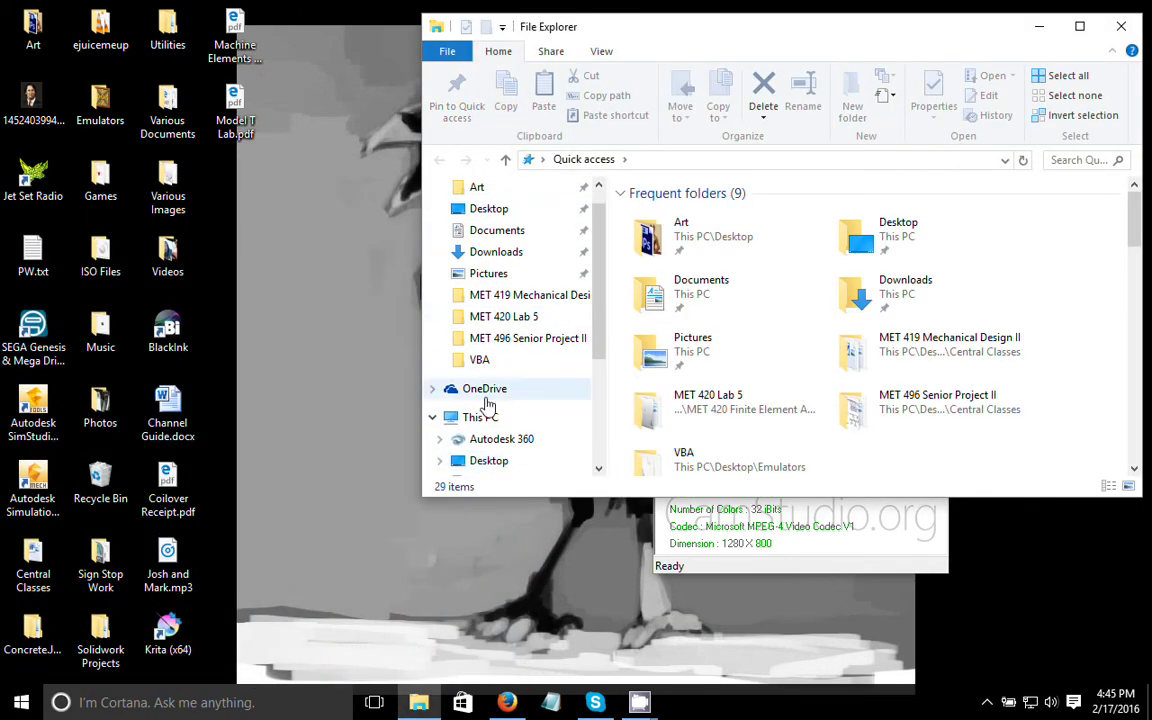
{"action": "left_click", "coordinate": [487, 422]}
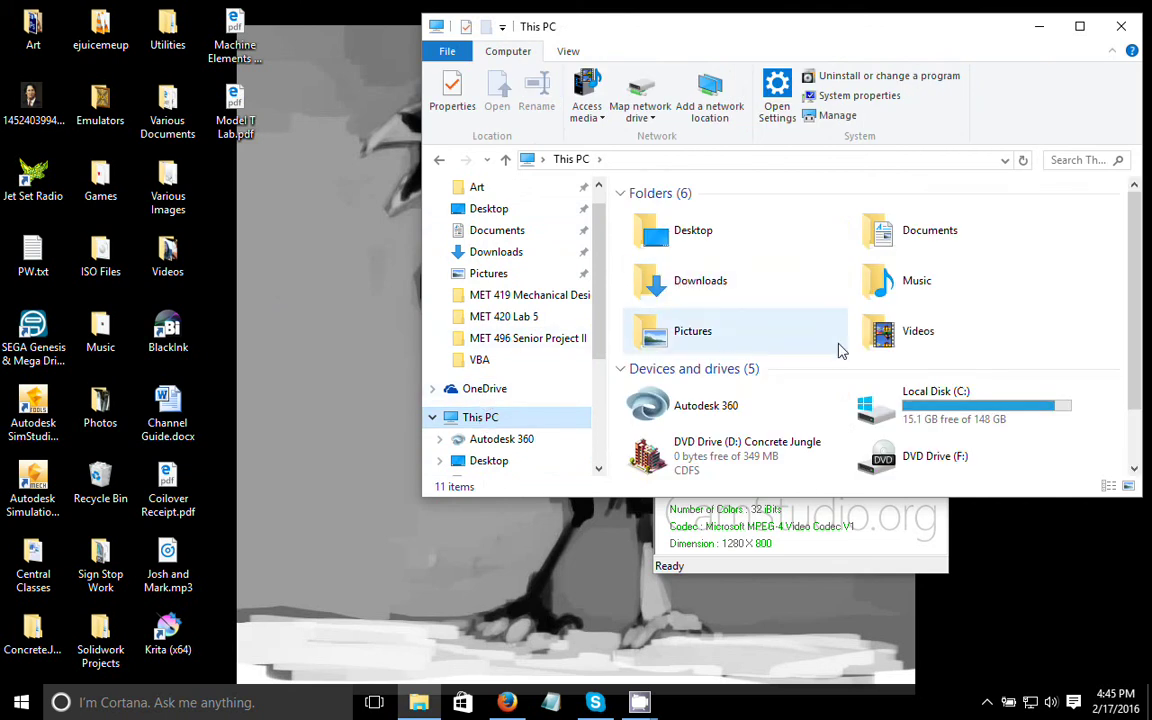
{"action": "double_click", "coordinate": [893, 418]}
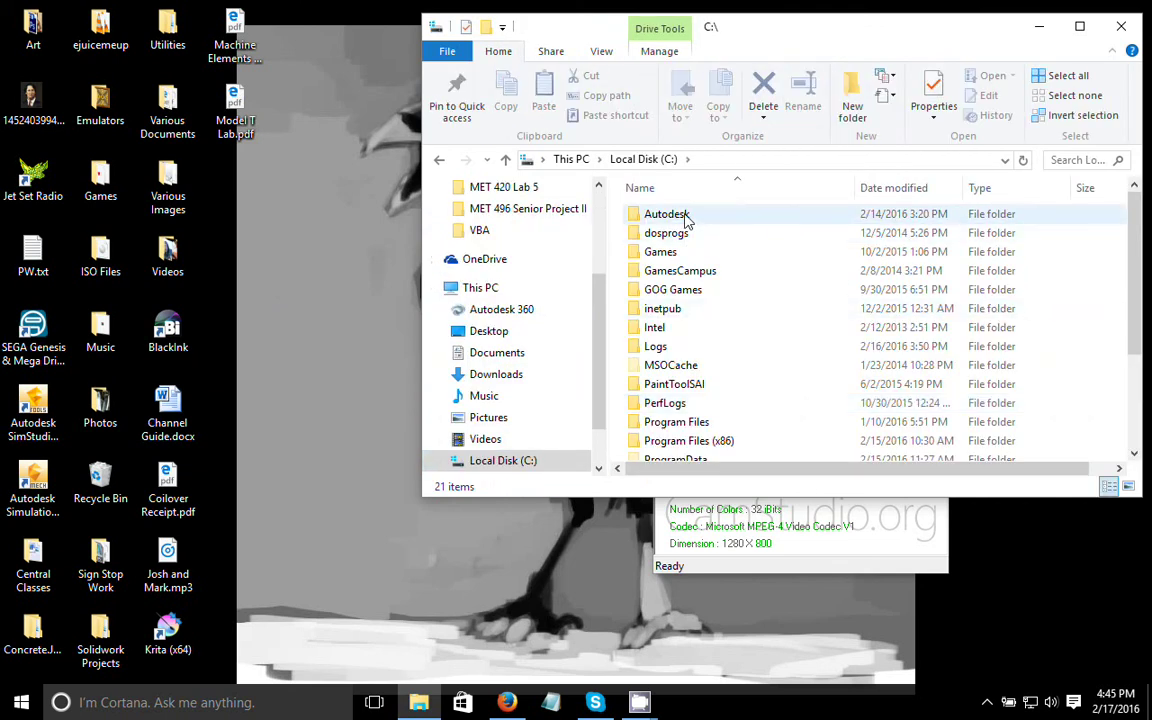
{"action": "left_click", "coordinate": [686, 216]}
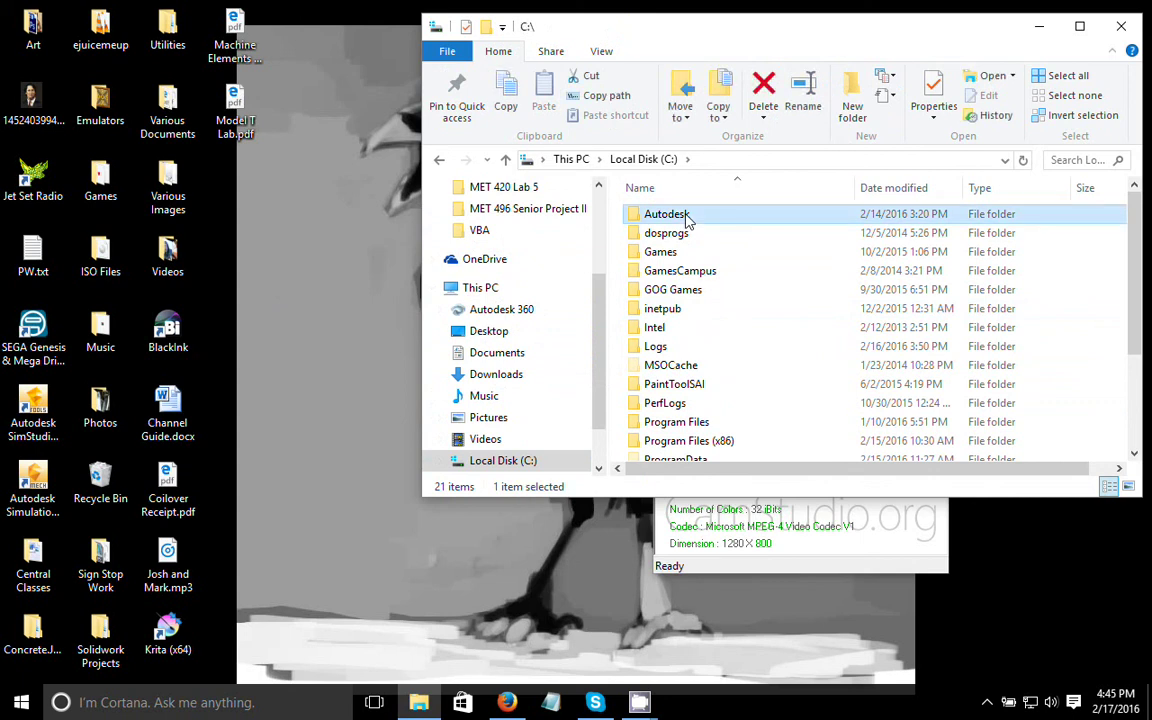
{"action": "double_click", "coordinate": [686, 216]}
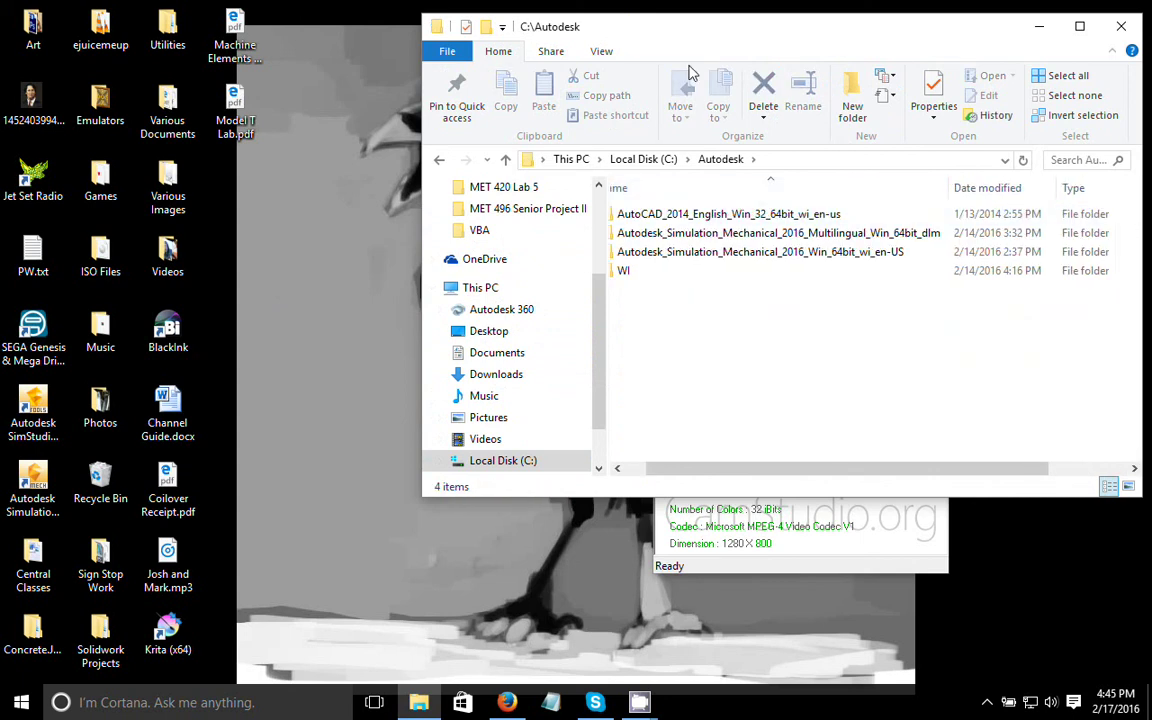
{"action": "left_click_drag", "start_coordinate": [743, 33], "coordinate": [380, 117]}
{"action": "left_click_drag", "start_coordinate": [785, 262], "coordinate": [877, 197]}
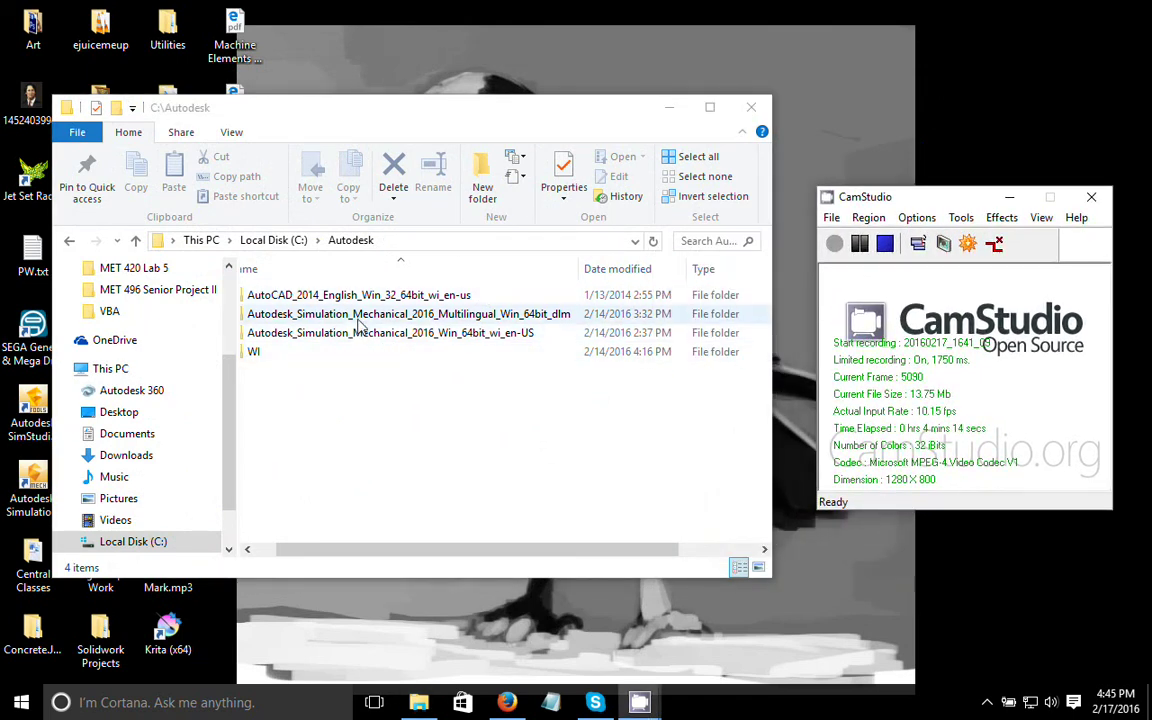
{"action": "double_click", "coordinate": [490, 316]}
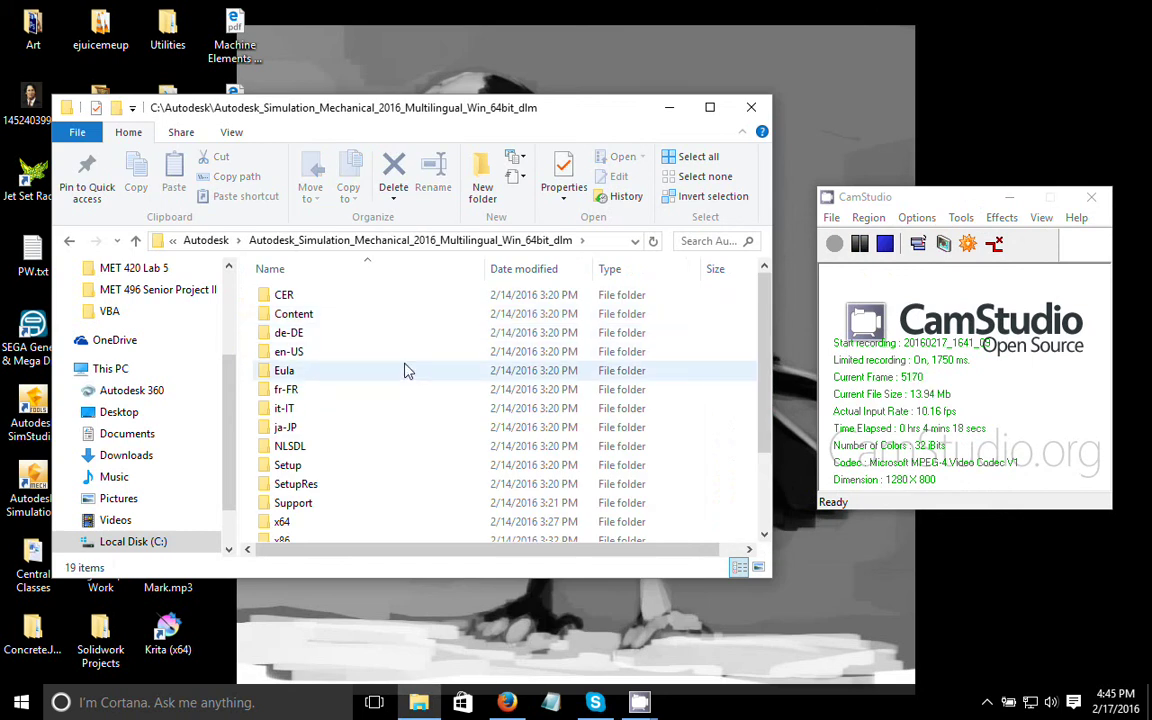
- Run Setup.exe and start the installation on this computer, accepting the license agreement to reach the product information page
{"action": "scroll", "coordinate": [400, 372], "scroll_direction": "down", "scroll_amount": 2}
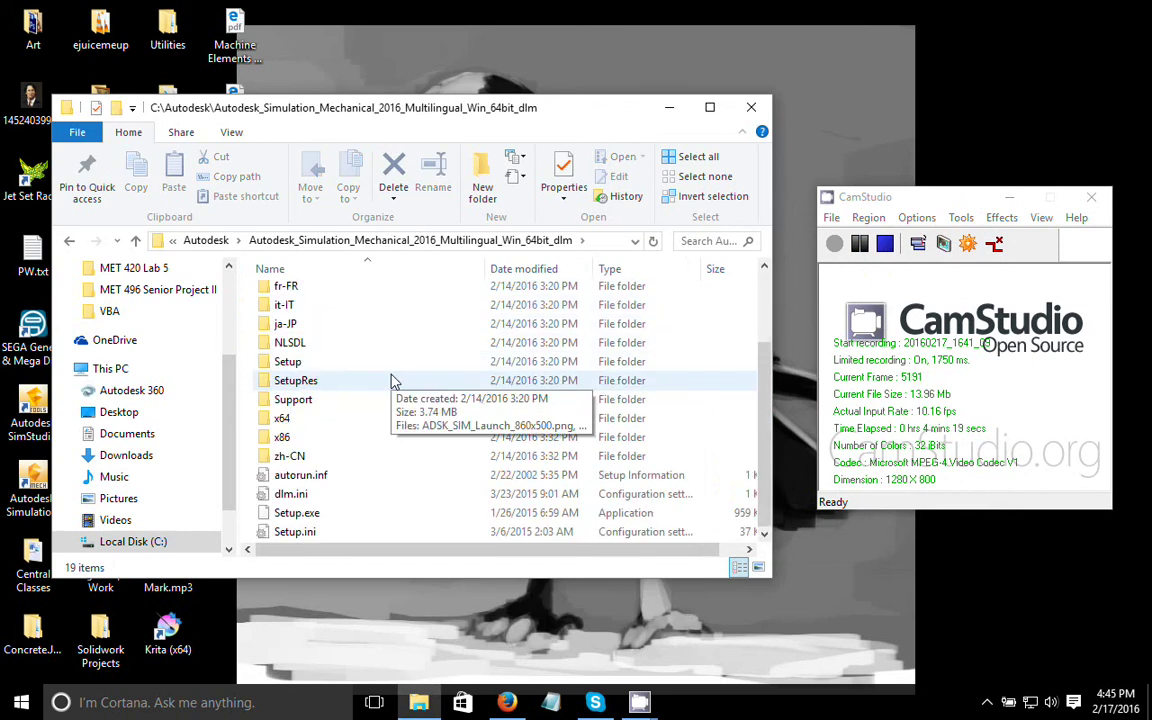
{"action": "left_click", "coordinate": [319, 524]}
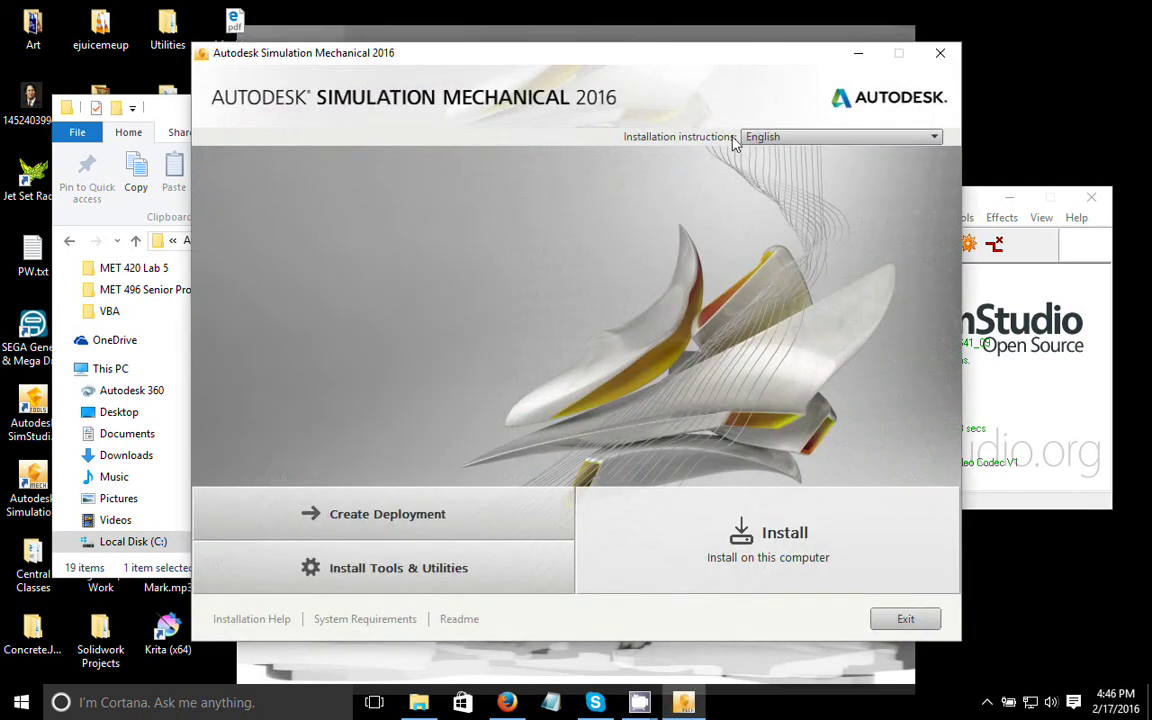
{"action": "left_click", "coordinate": [739, 522]}
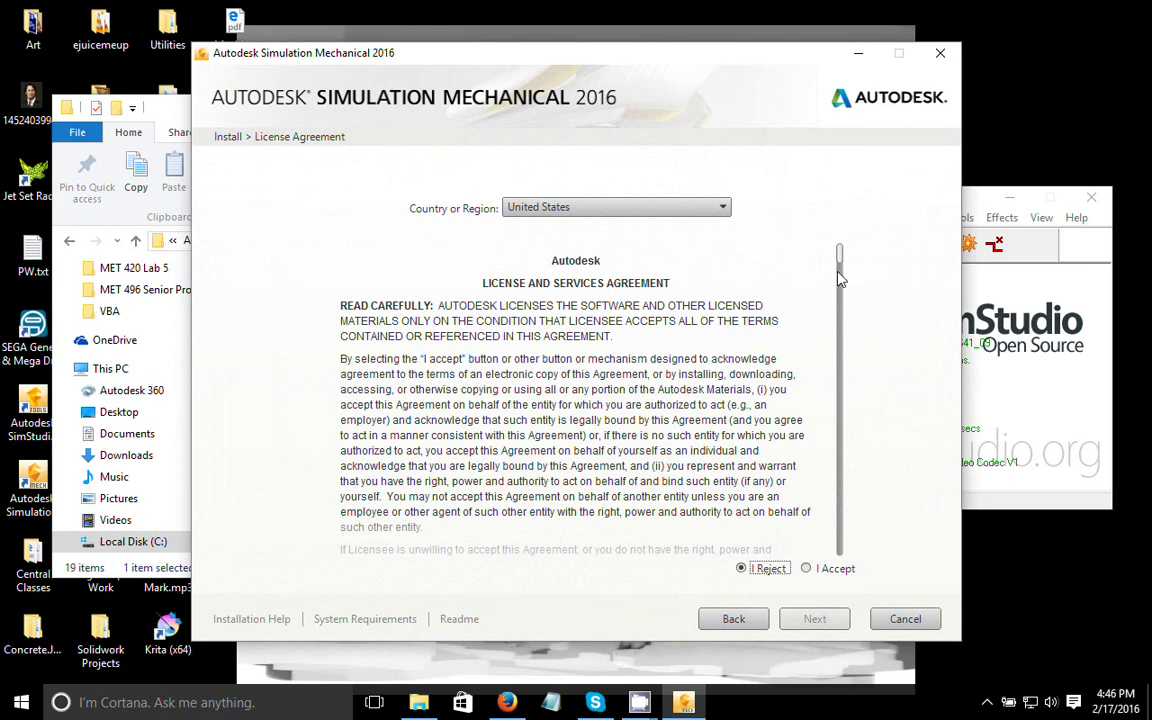
{"action": "left_click", "coordinate": [808, 568]}
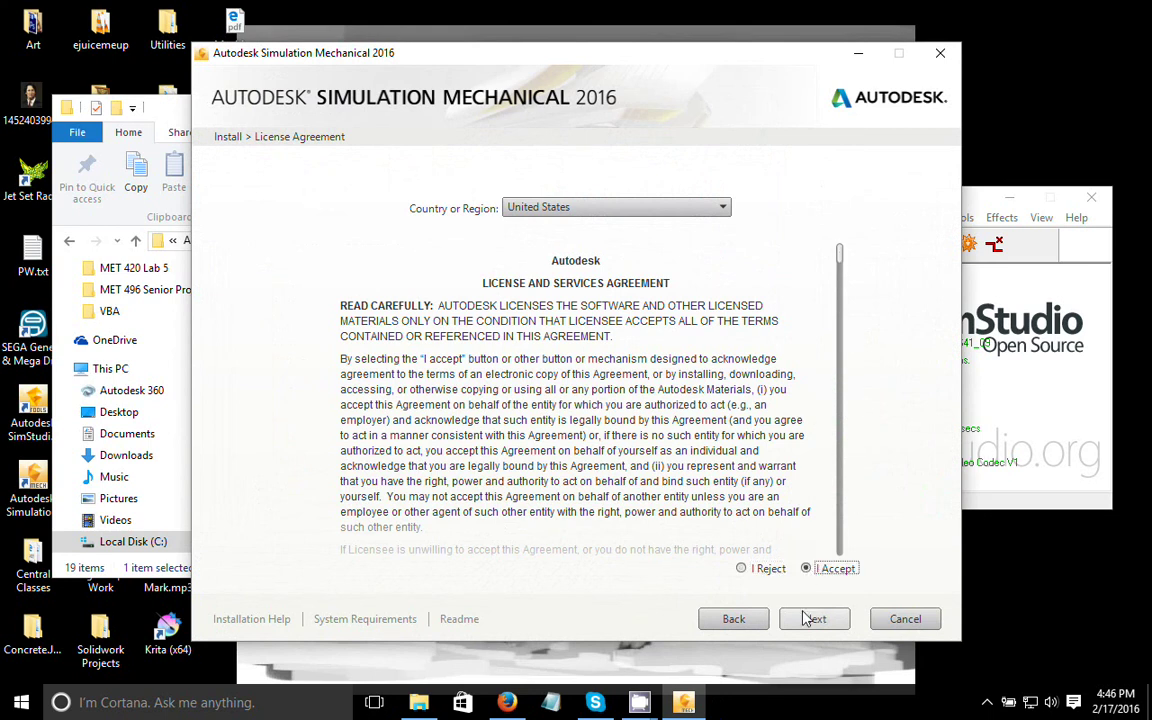
{"action": "left_click", "coordinate": [812, 618]}
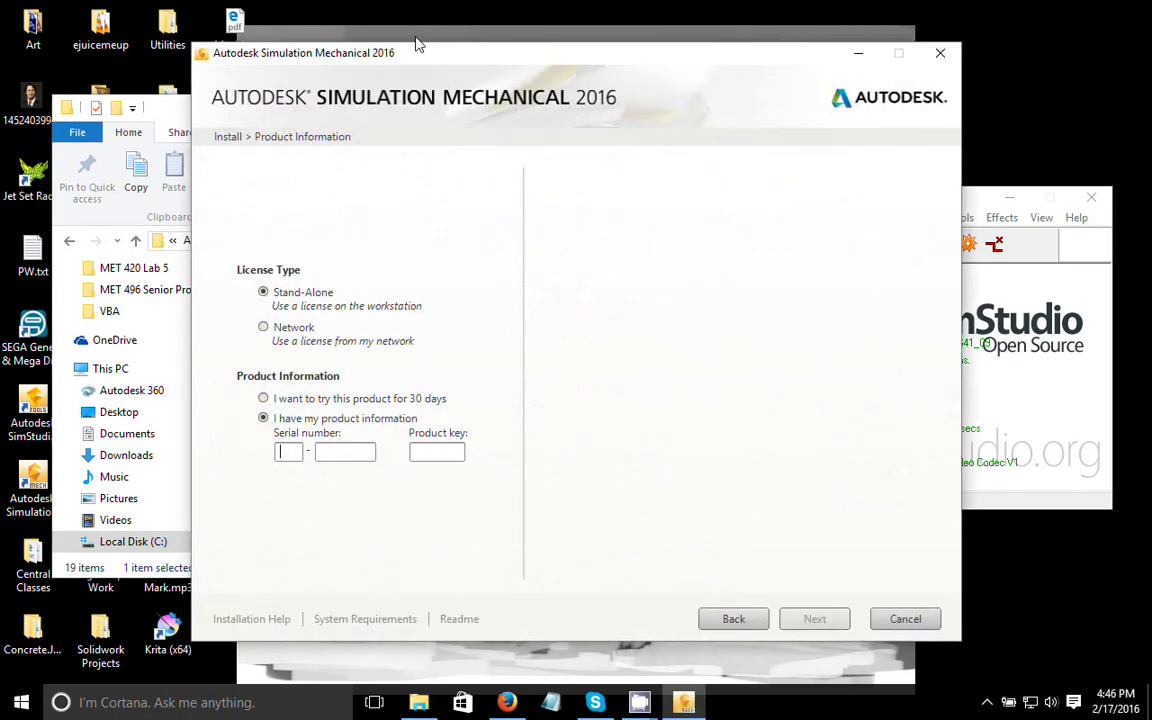
{"action": "left_click_drag", "start_coordinate": [375, 45], "coordinate": [480, 36]}
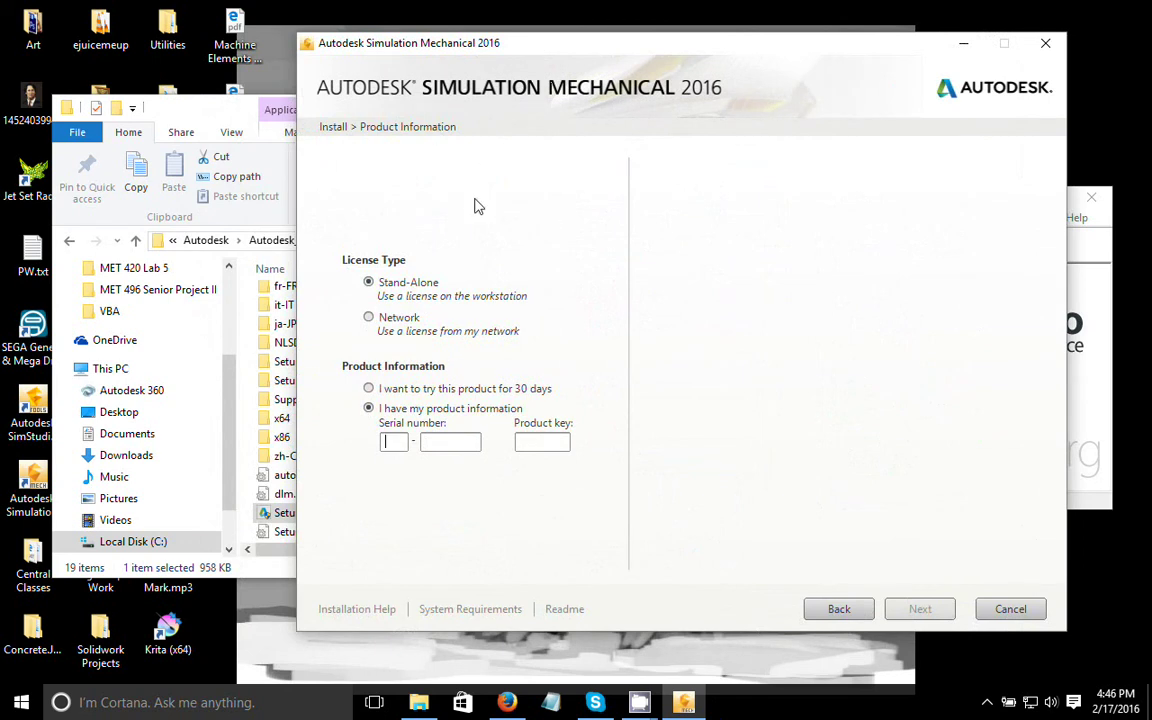
- Switch back to Firefox, dismiss the download tips and show the Simulation Mechanical serial number and product key
{"action": "left_click", "coordinate": [507, 702]}
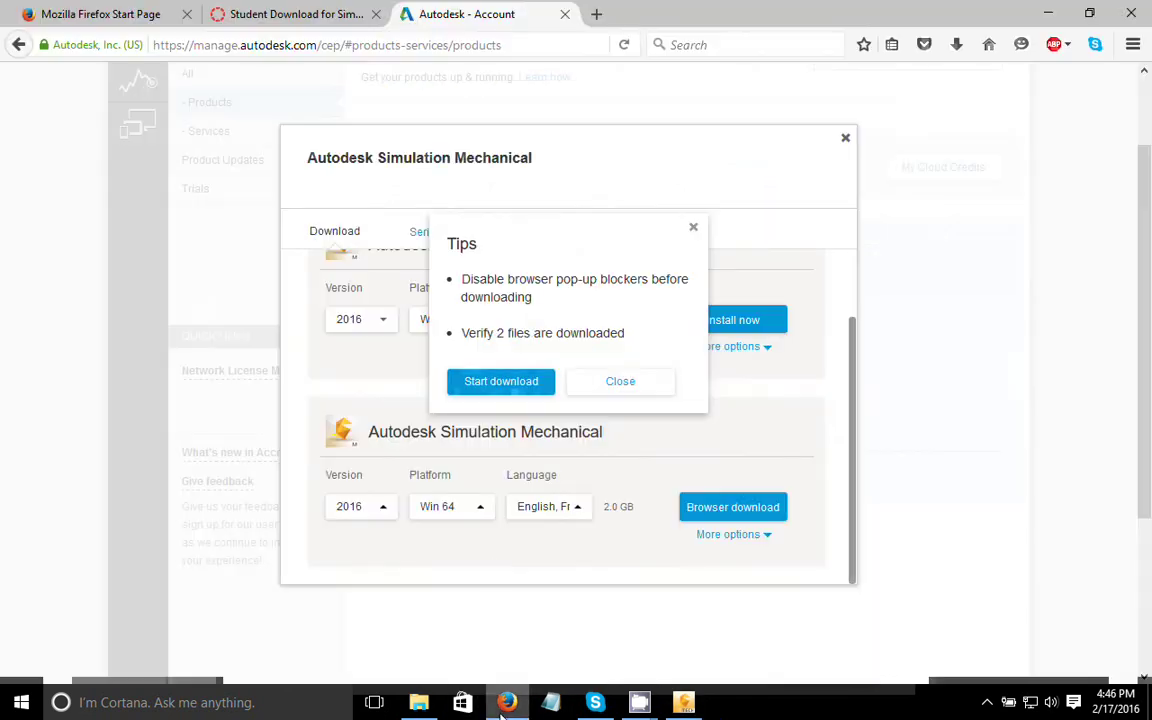
{"action": "left_click", "coordinate": [693, 228]}
{"action": "scroll", "coordinate": [700, 346], "scroll_direction": "up", "scroll_amount": 1}
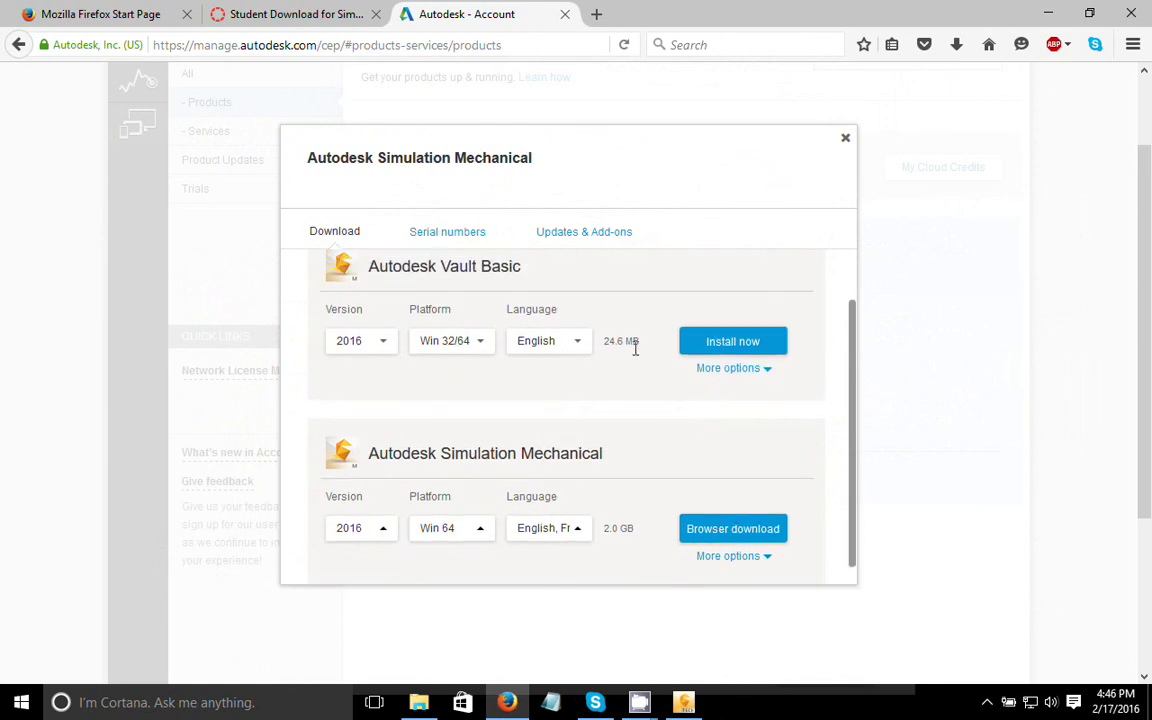
{"action": "left_click", "coordinate": [440, 236]}
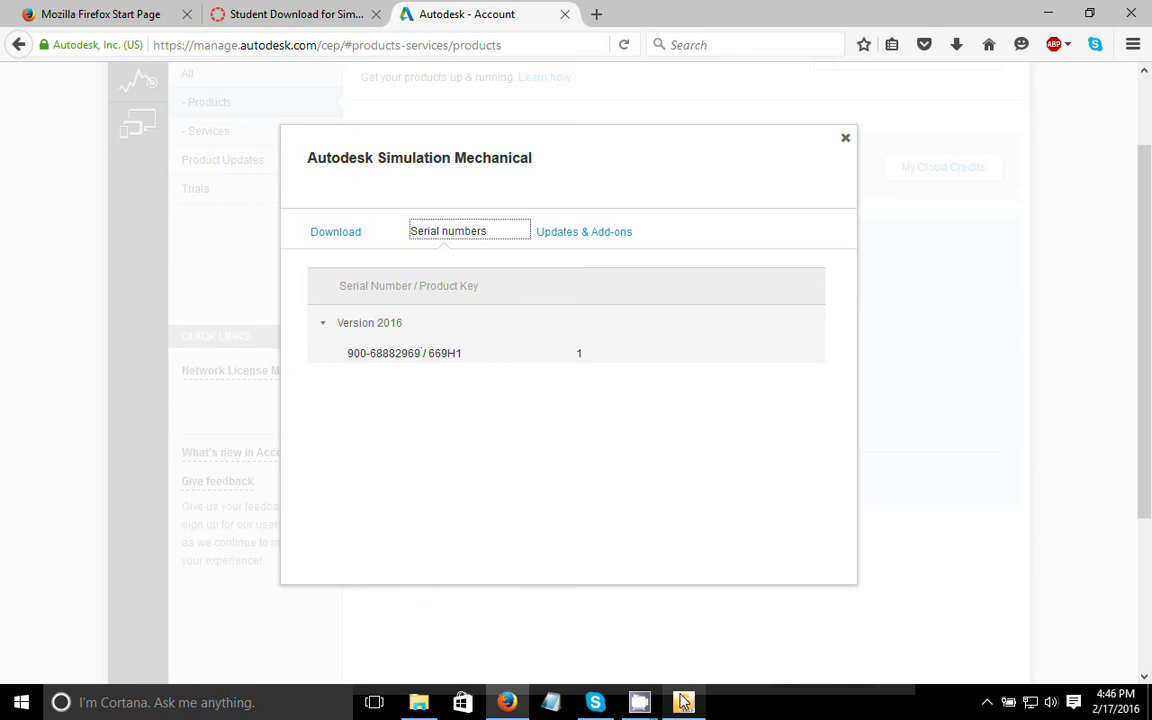
- Return to the Simulation Mechanical 2016 installer and cancel the installation
{"action": "left_click", "coordinate": [684, 702]}
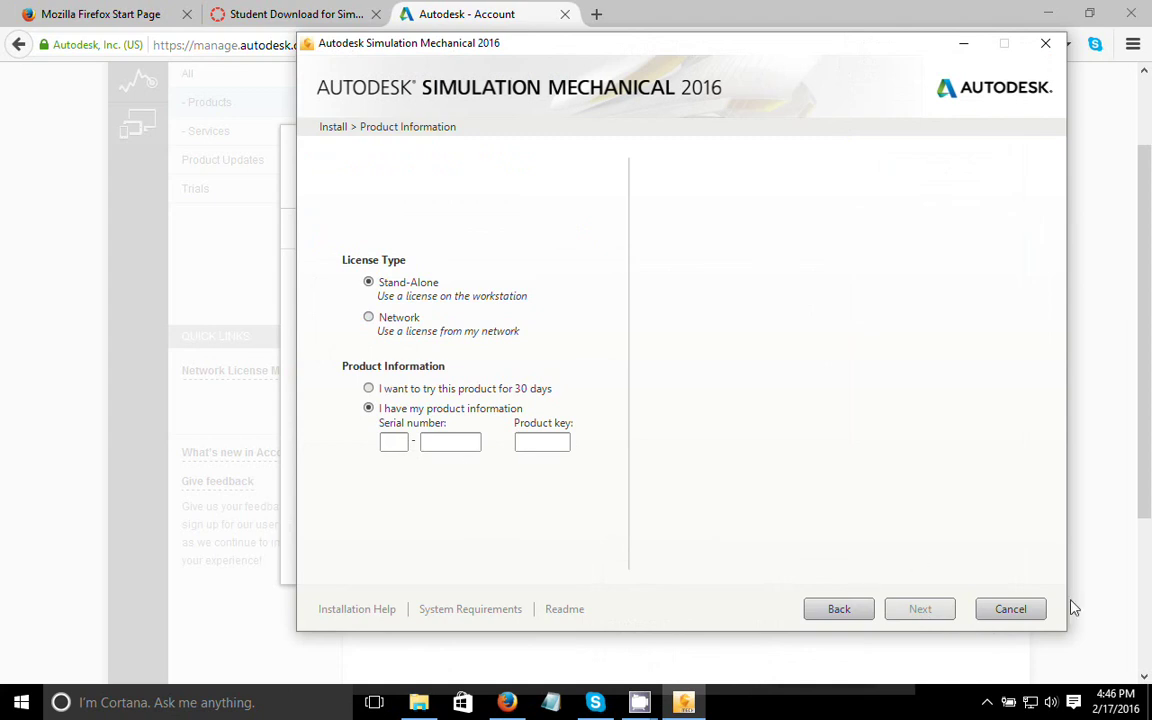
{"action": "left_click", "coordinate": [1033, 615]}
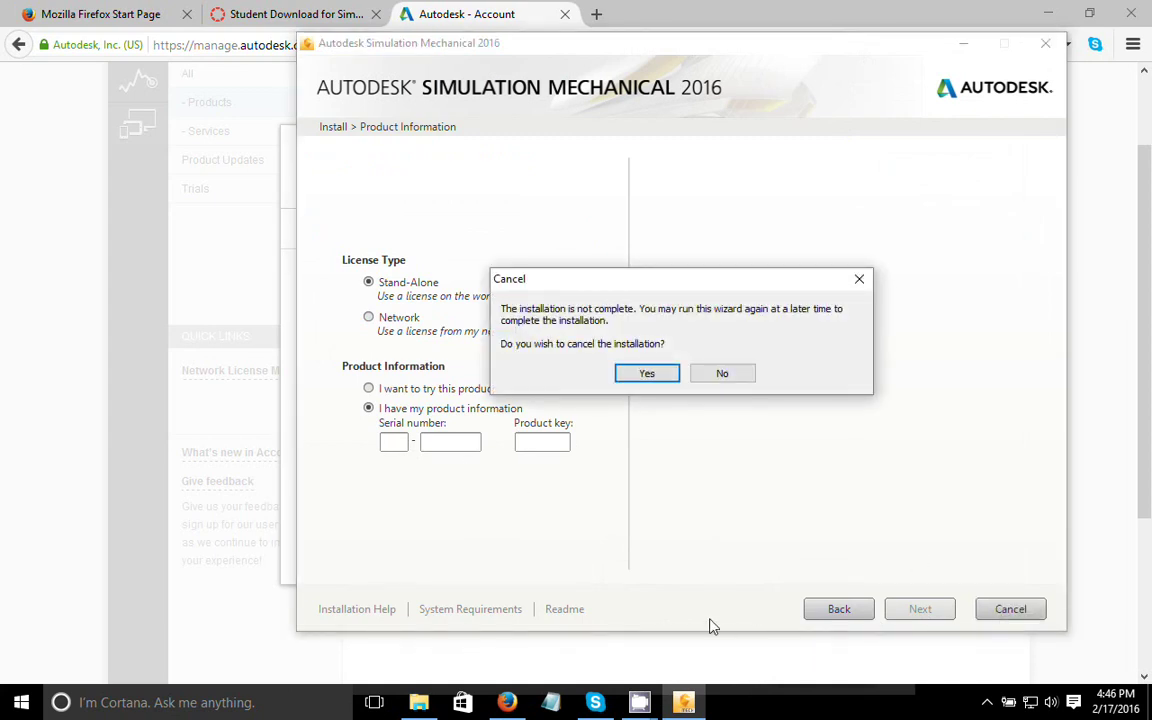
{"action": "left_click", "coordinate": [644, 378]}
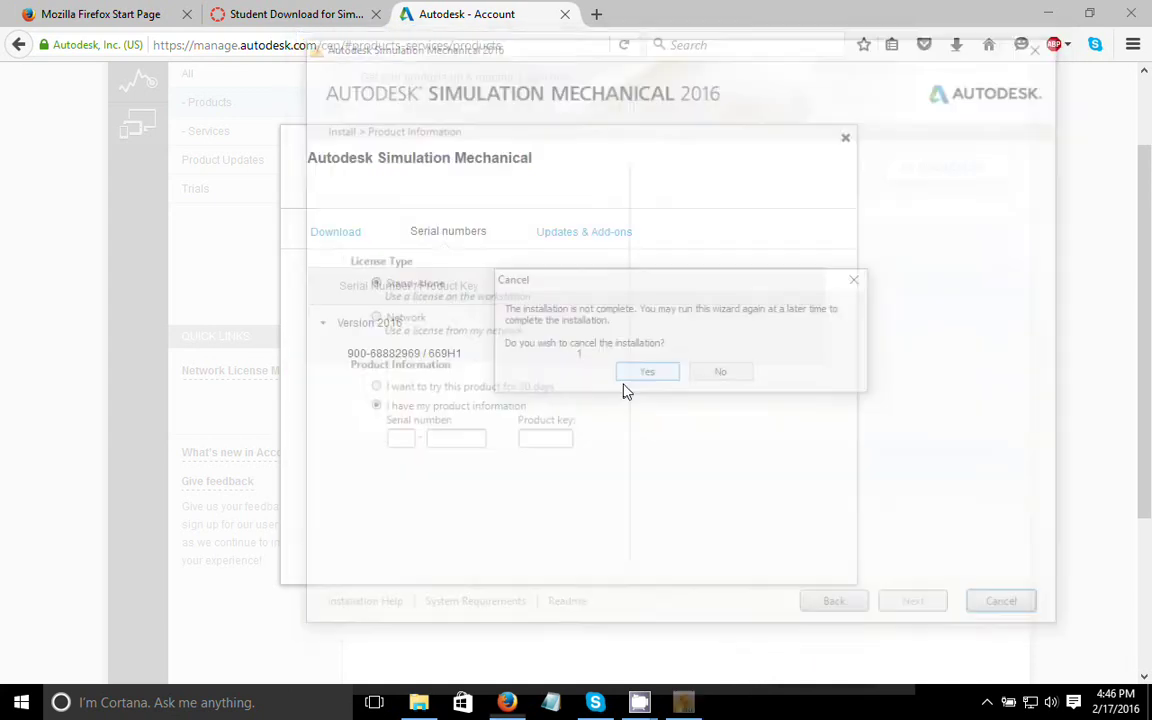
- Launch Autodesk Simulation Mechanical 2016 from the Autodesk folder in the list of installed apps
{"action": "left_click", "coordinate": [21, 702]}
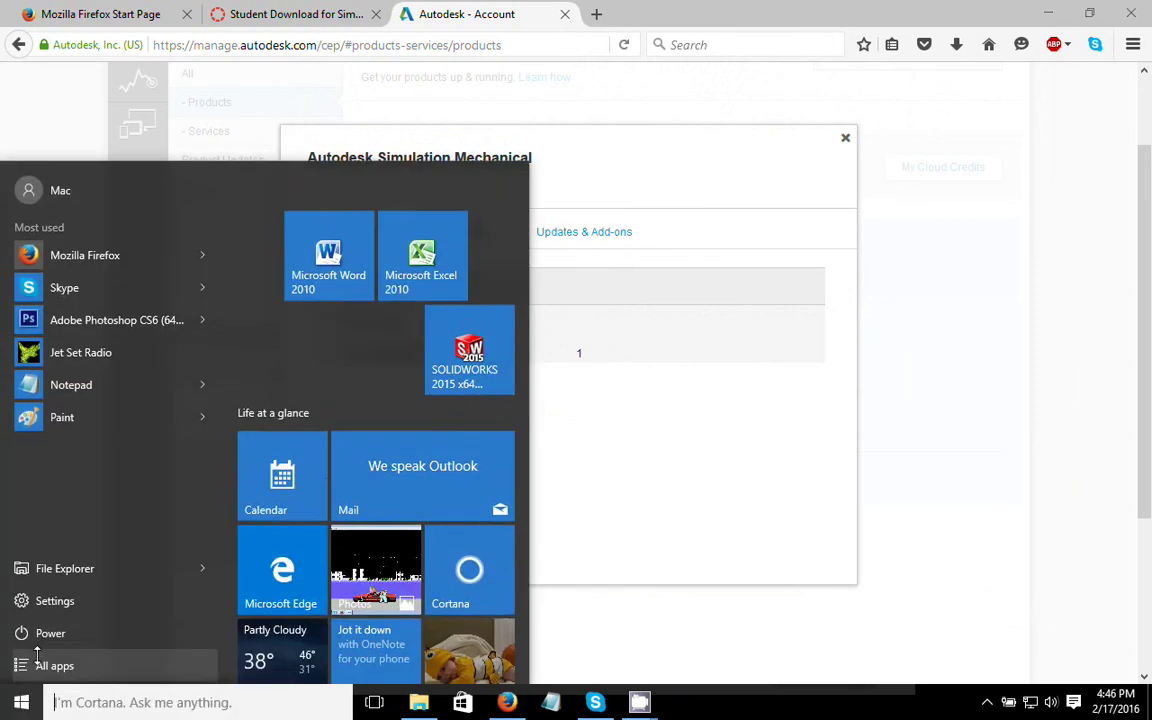
{"action": "left_click", "coordinate": [39, 665]}
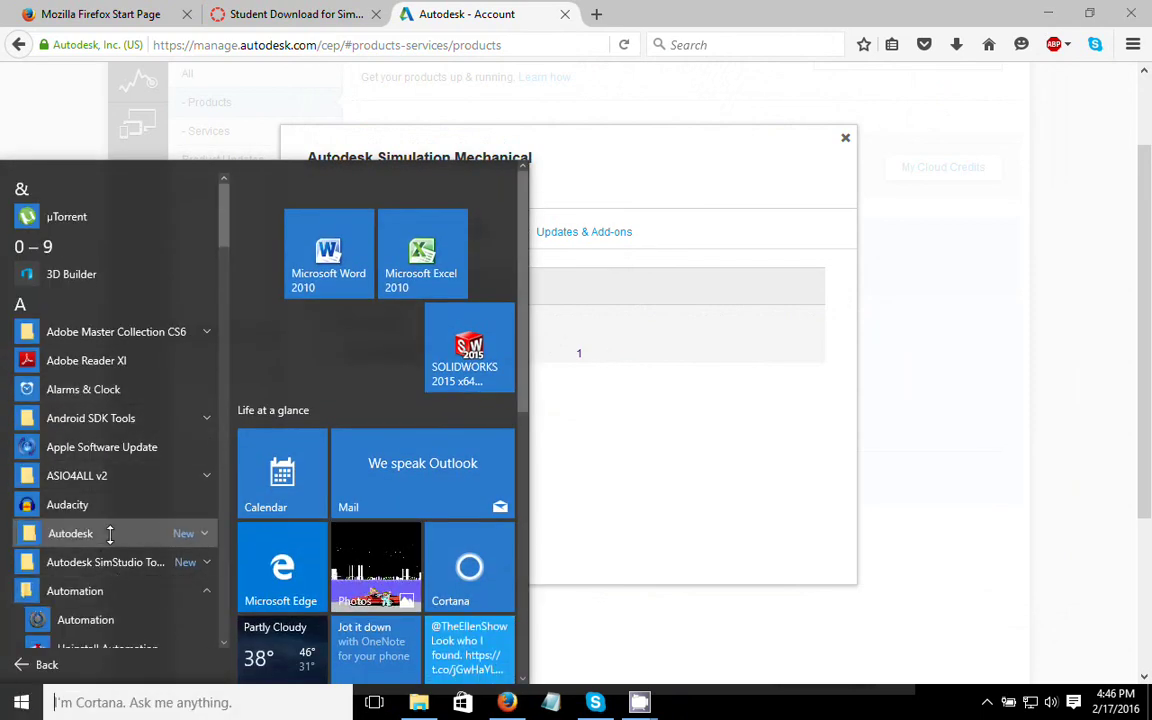
{"action": "left_click", "coordinate": [105, 533]}
{"action": "scroll", "coordinate": [115, 535], "scroll_direction": "down", "scroll_amount": 1}
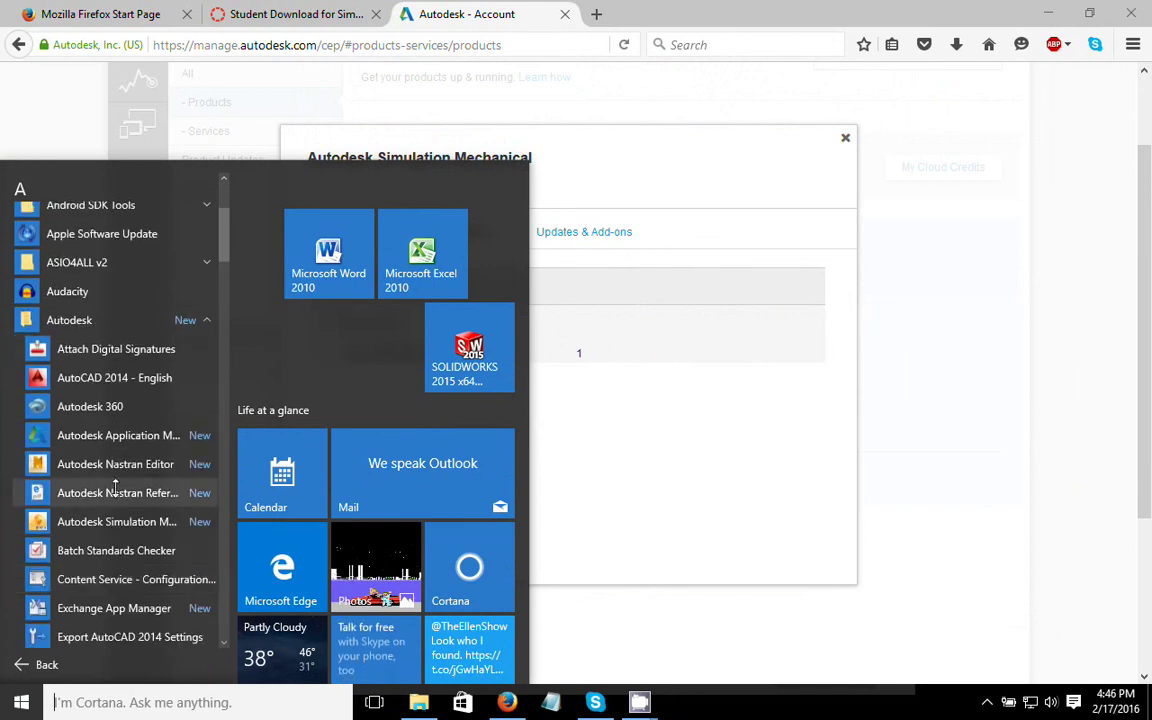
{"action": "left_click", "coordinate": [116, 515]}
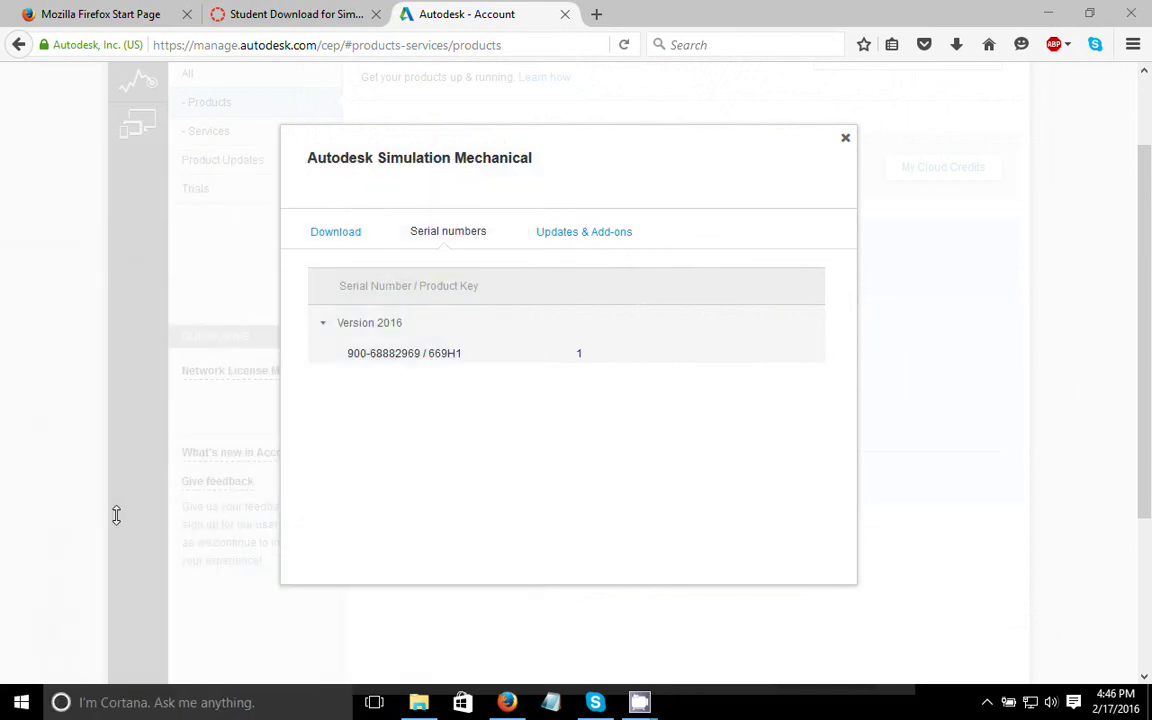
- Close the Autodesk account and student download pages, exit Firefox, and close the File Explorer window
{"action": "left_click", "coordinate": [565, 15]}
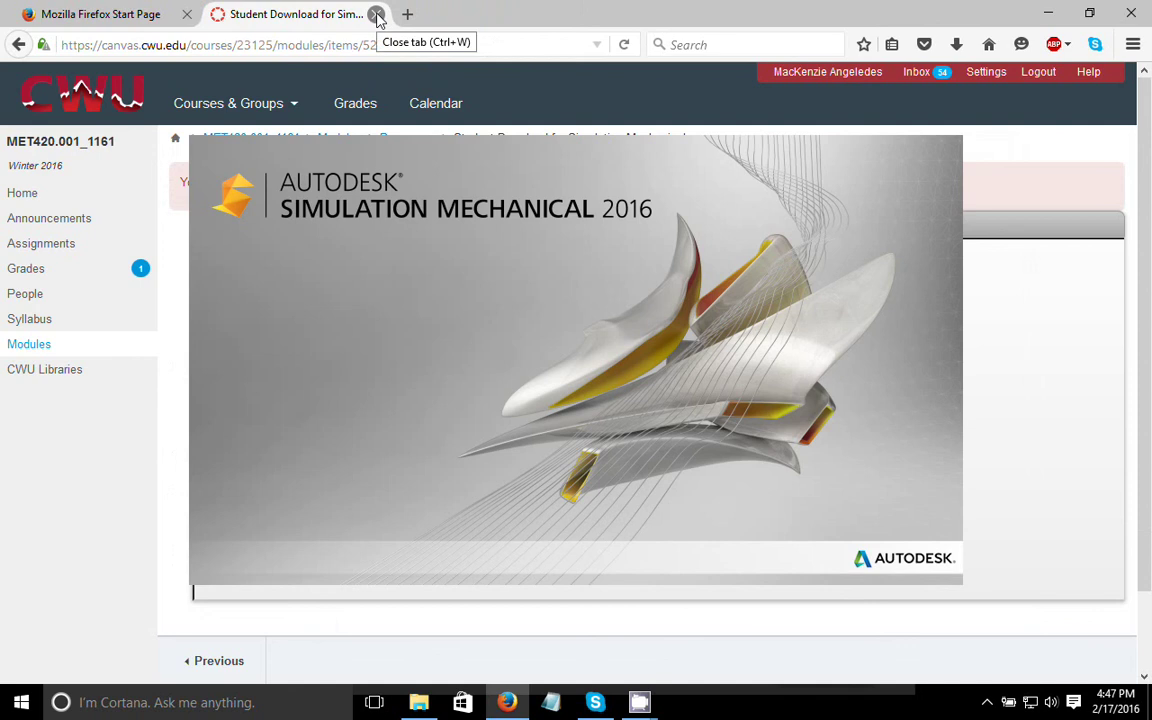
{"action": "left_click", "coordinate": [377, 15]}
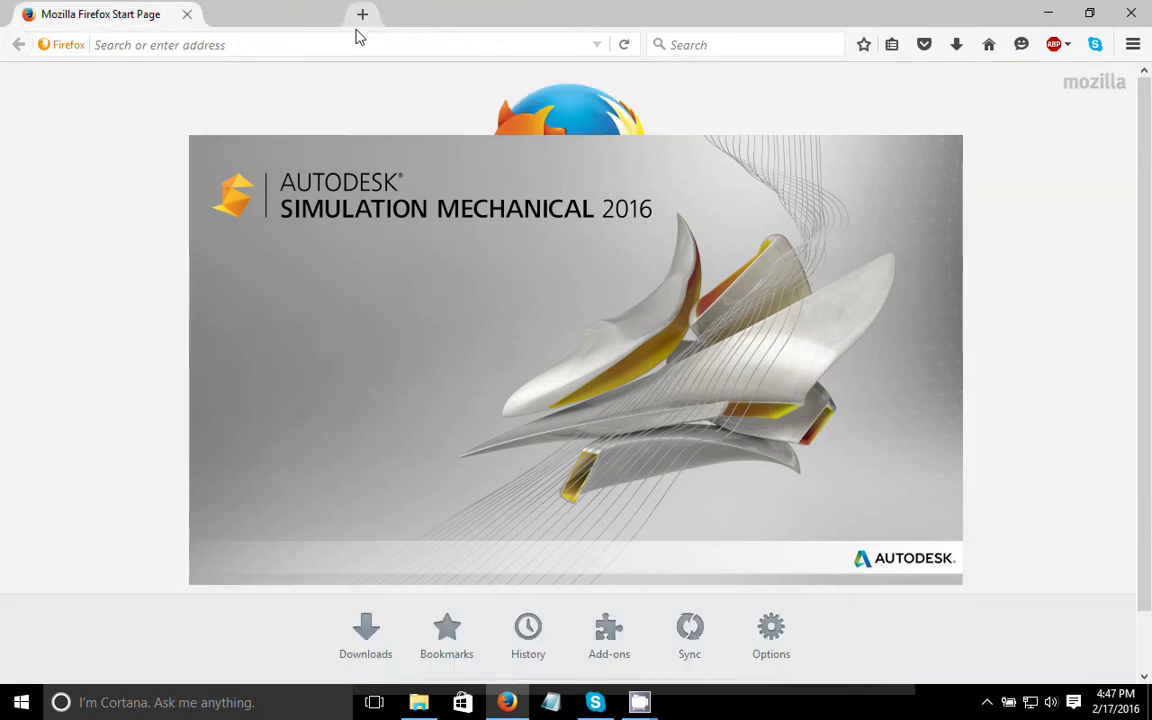
{"action": "left_click", "coordinate": [1131, 13]}
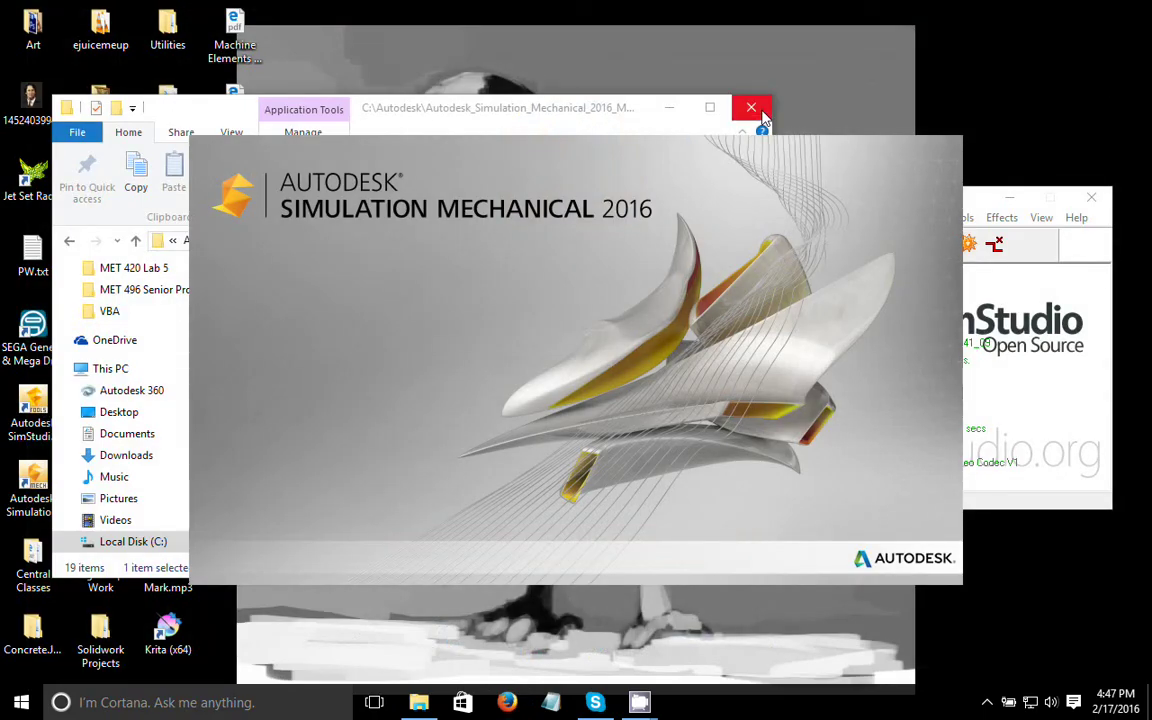
{"action": "left_click", "coordinate": [751, 107]}
{"action": "left_click_drag", "start_coordinate": [985, 198], "coordinate": [985, 310]}
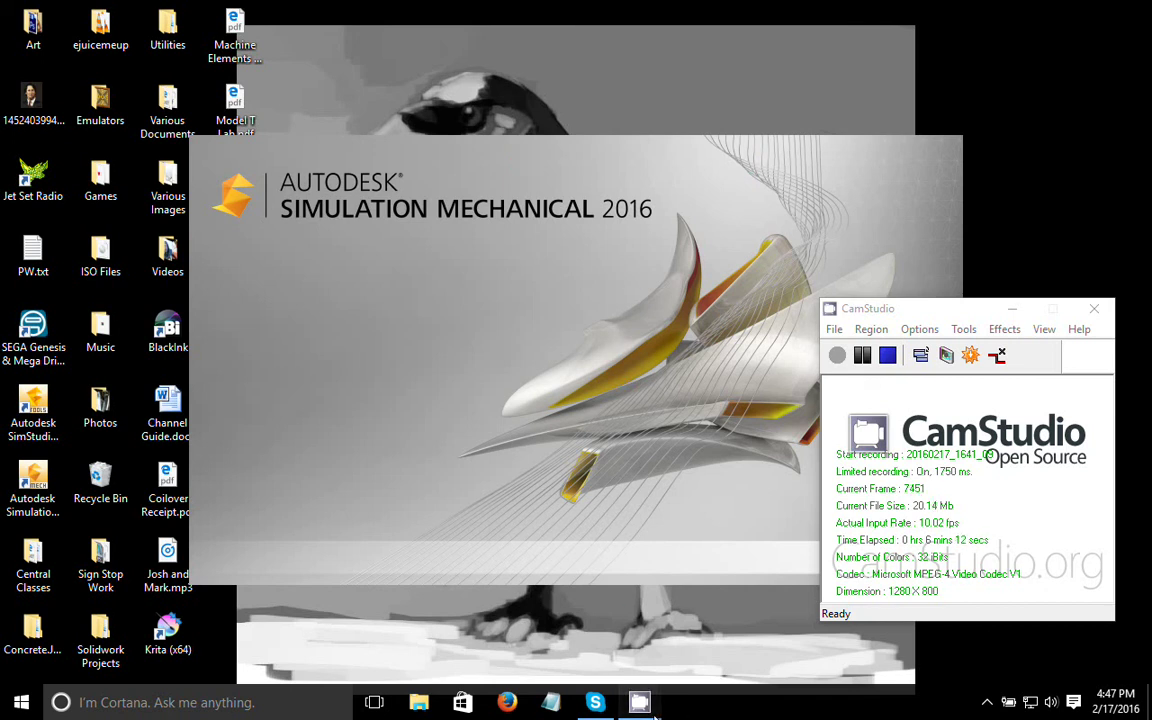
- Dismiss the startup Open dialog without choosing a file and maximize the Simulation Mechanical window
{"action": "mouse_move", "coordinate": [626, 677]}
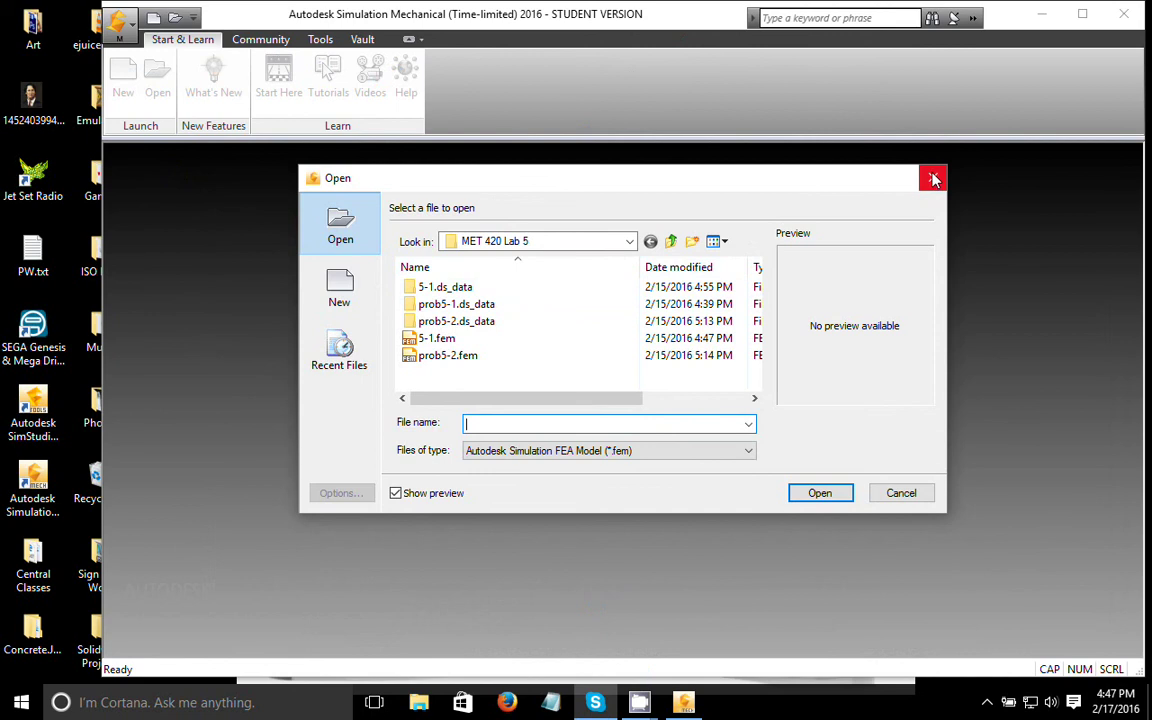
{"action": "left_click", "coordinate": [932, 178]}
{"action": "left_click_drag", "start_coordinate": [684, 35], "coordinate": [617, 1]}
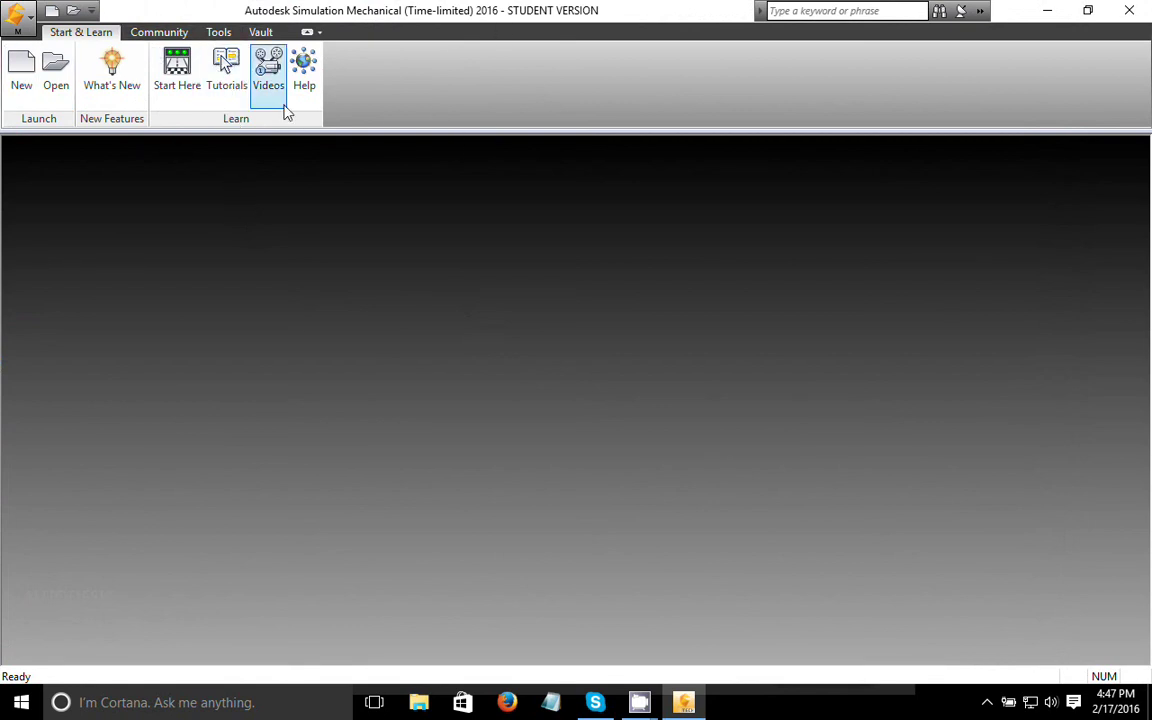
- Open the application options and view the Graphics settings
{"action": "left_click", "coordinate": [218, 32]}
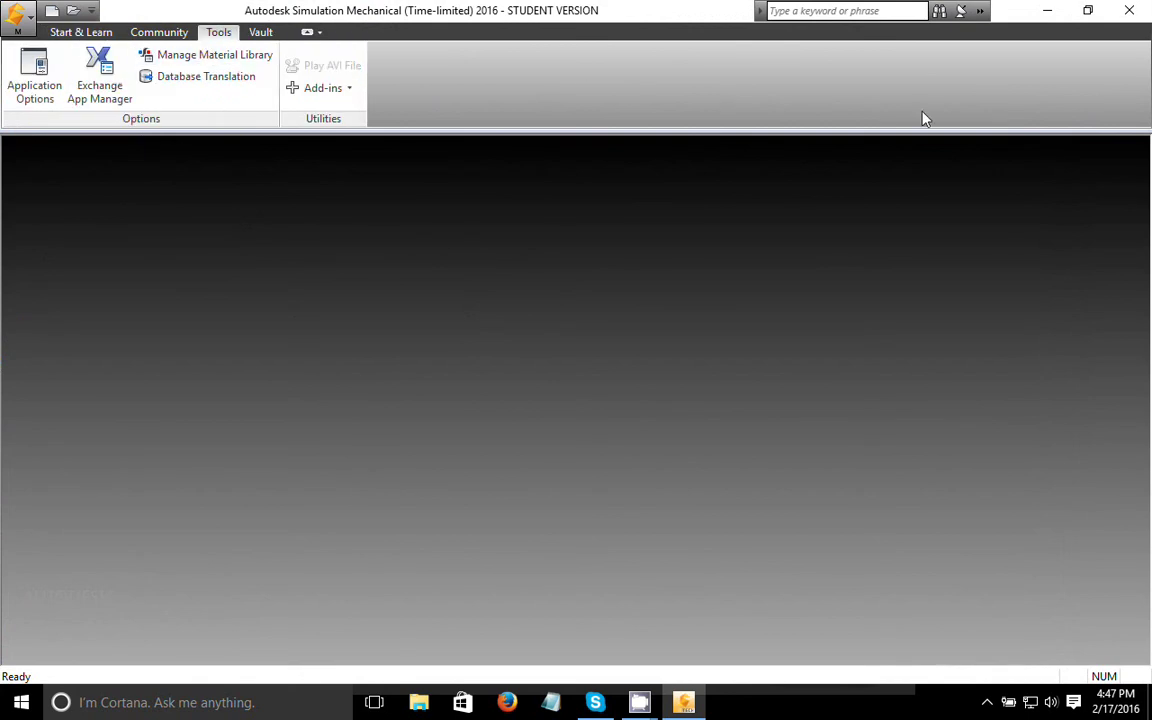
{"action": "left_click", "coordinate": [46, 98]}
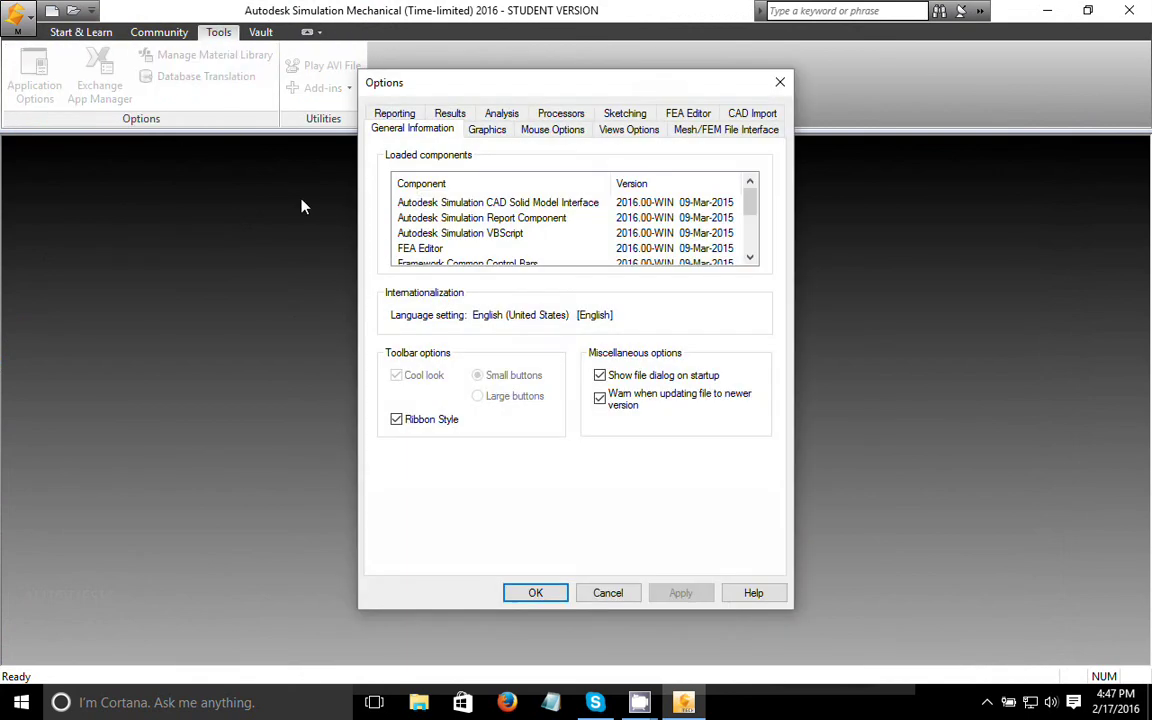
{"action": "left_click", "coordinate": [489, 133]}
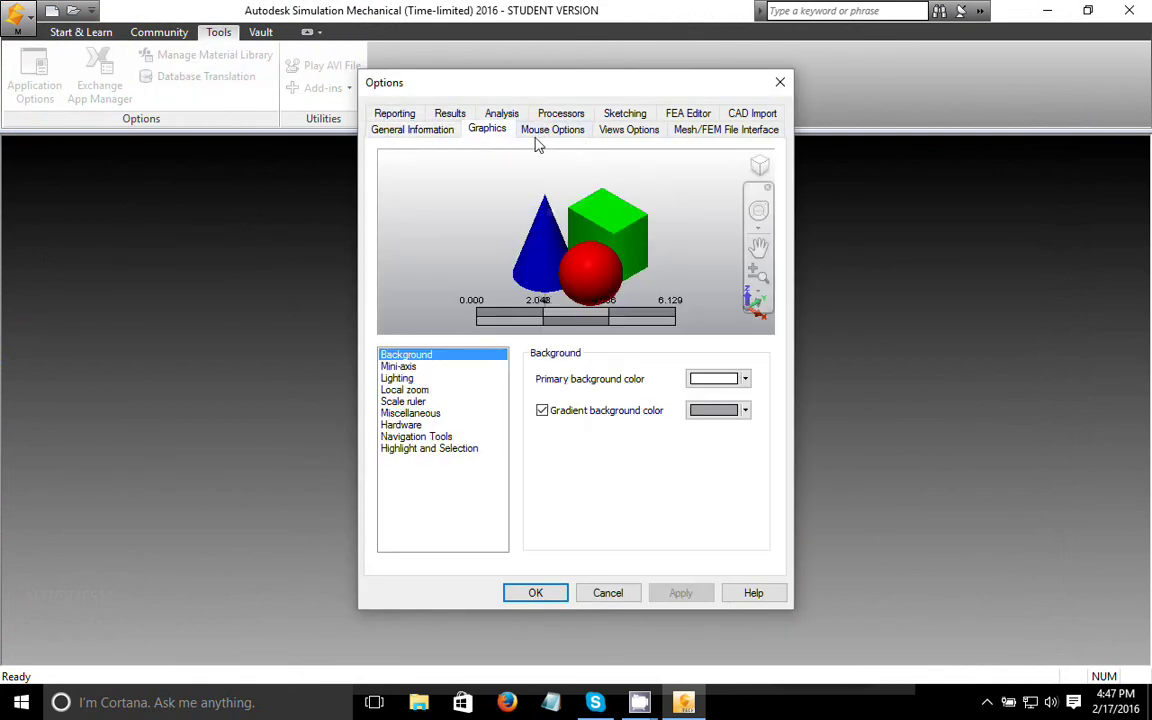